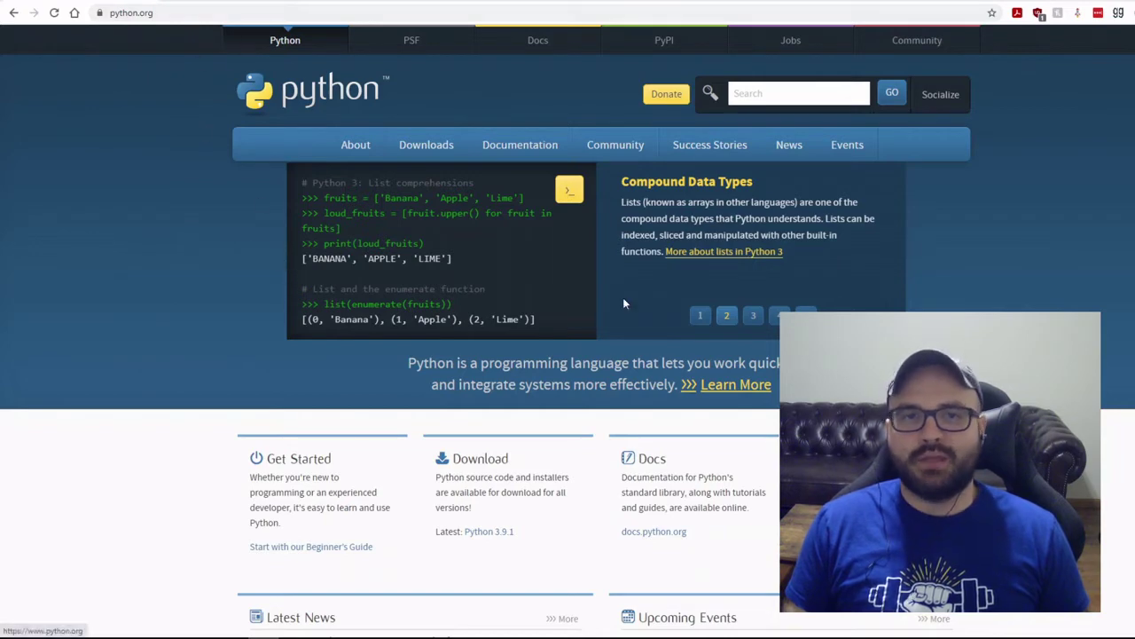
Download the python-3.9.1-amd64.exe installer from the python.org Downloads page.
click(426, 147)
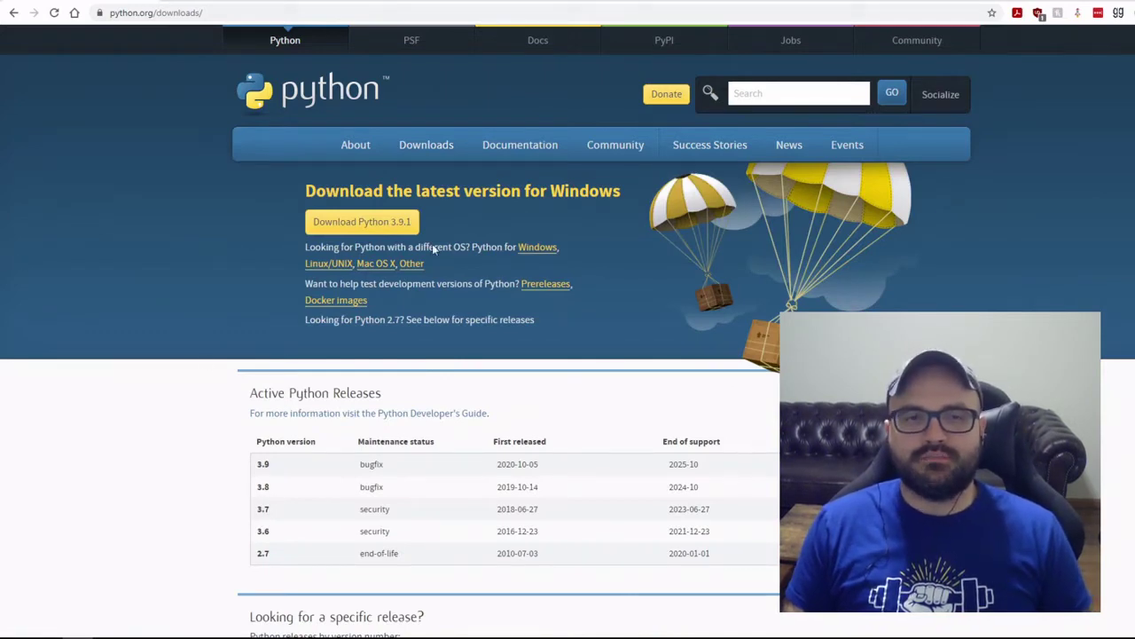
drag(348, 194, 592, 193)
click(592, 193)
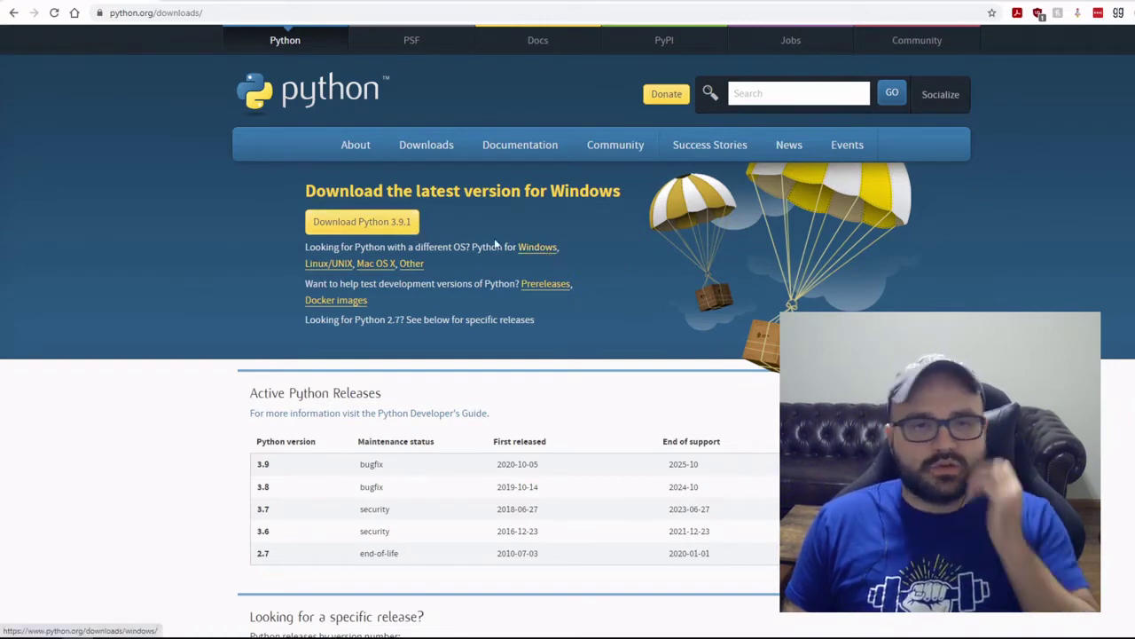
click(383, 228)
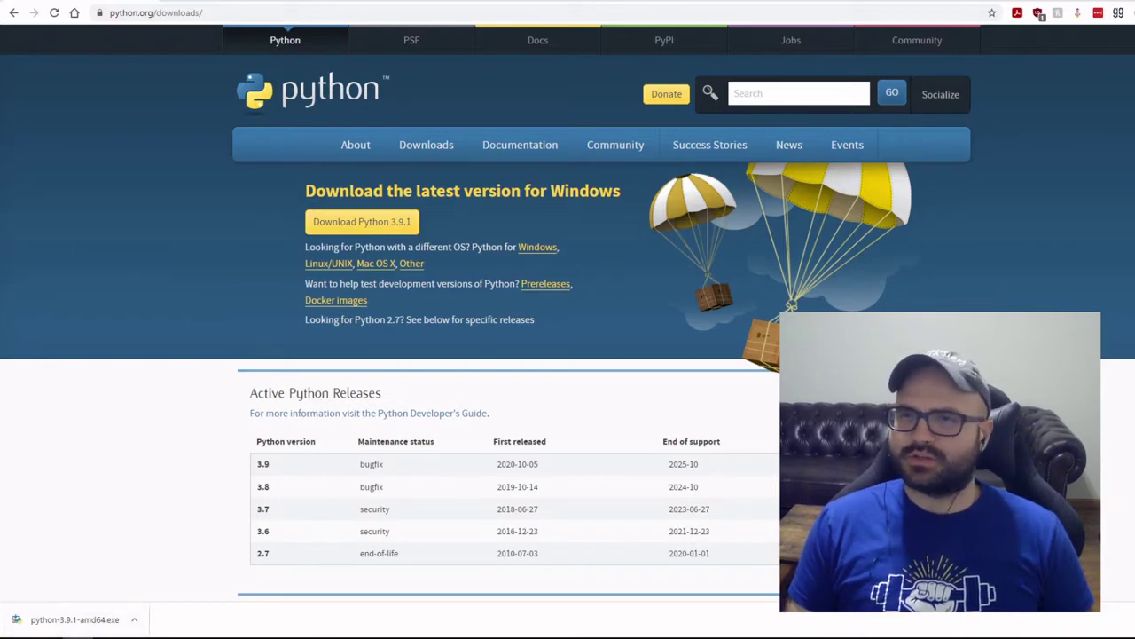
Run python-3.9.1-amd64.exe from Chrome's Downloads list.
click(1129, 12)
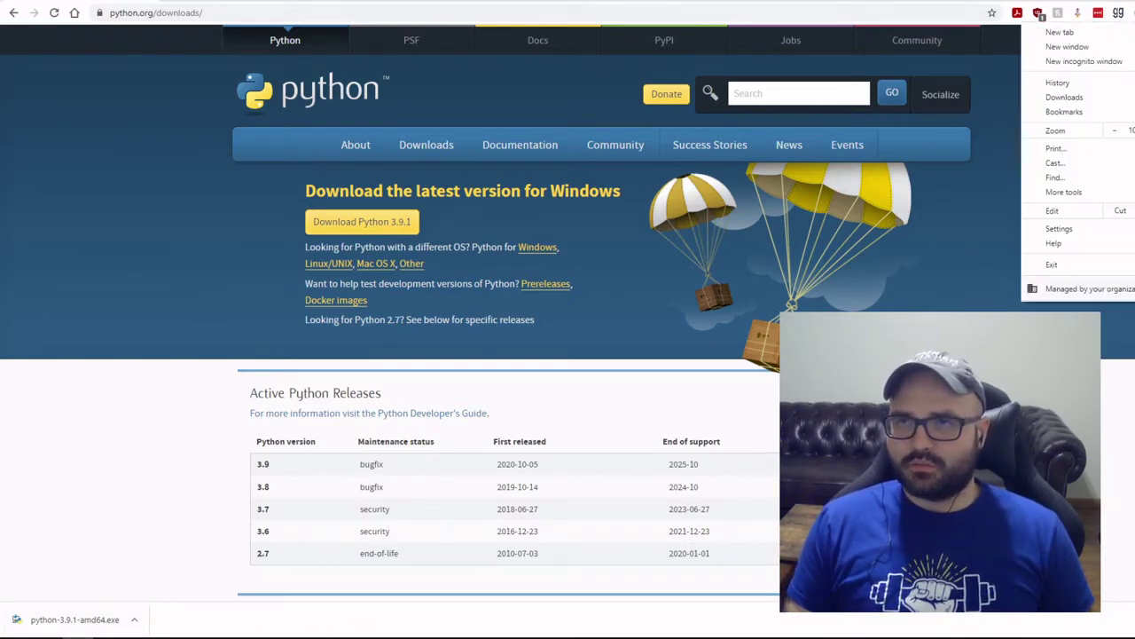
click(1093, 96)
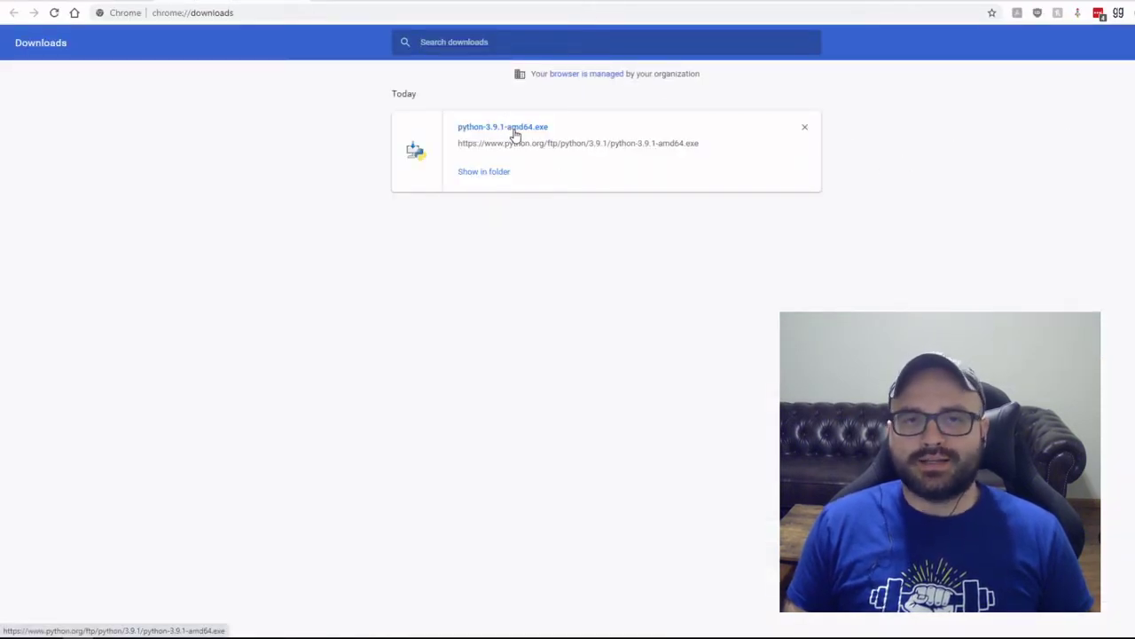
click(515, 131)
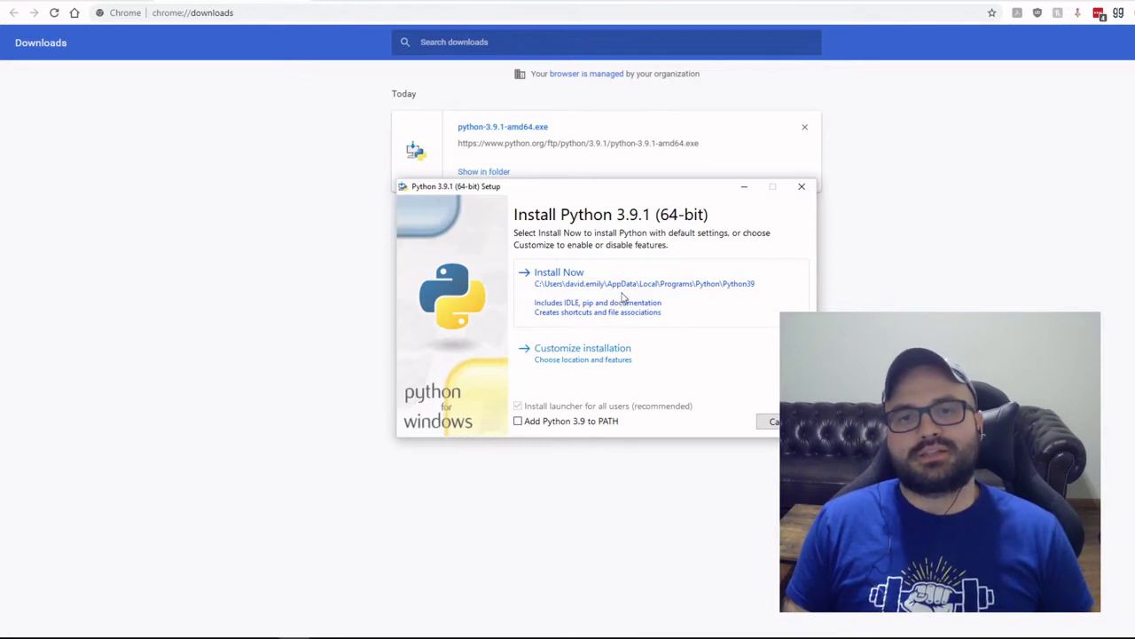
Start the default Install Now setup, then search Start for cmd to open Command Prompt.
click(624, 298)
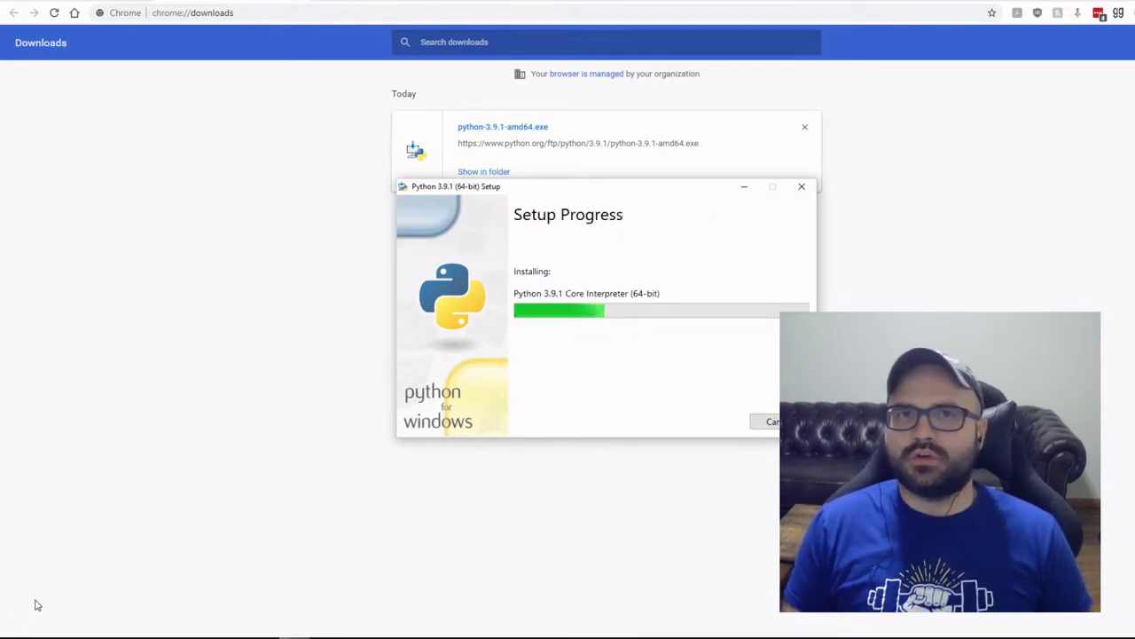
click(33, 635)
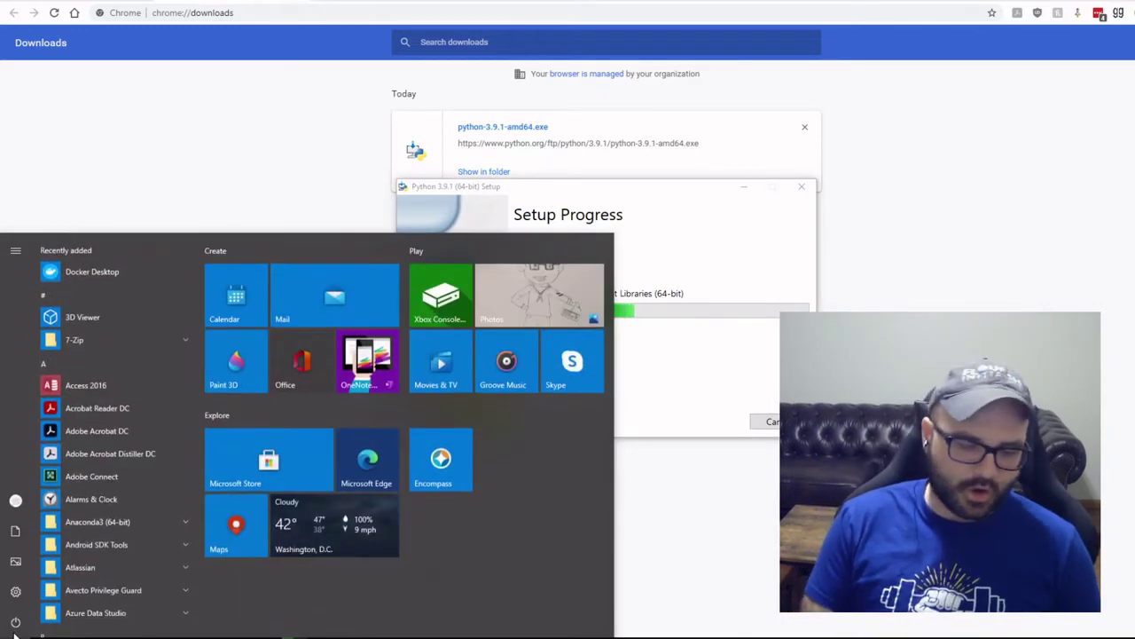
click(33, 634)
click(33, 634)
text(cmd)
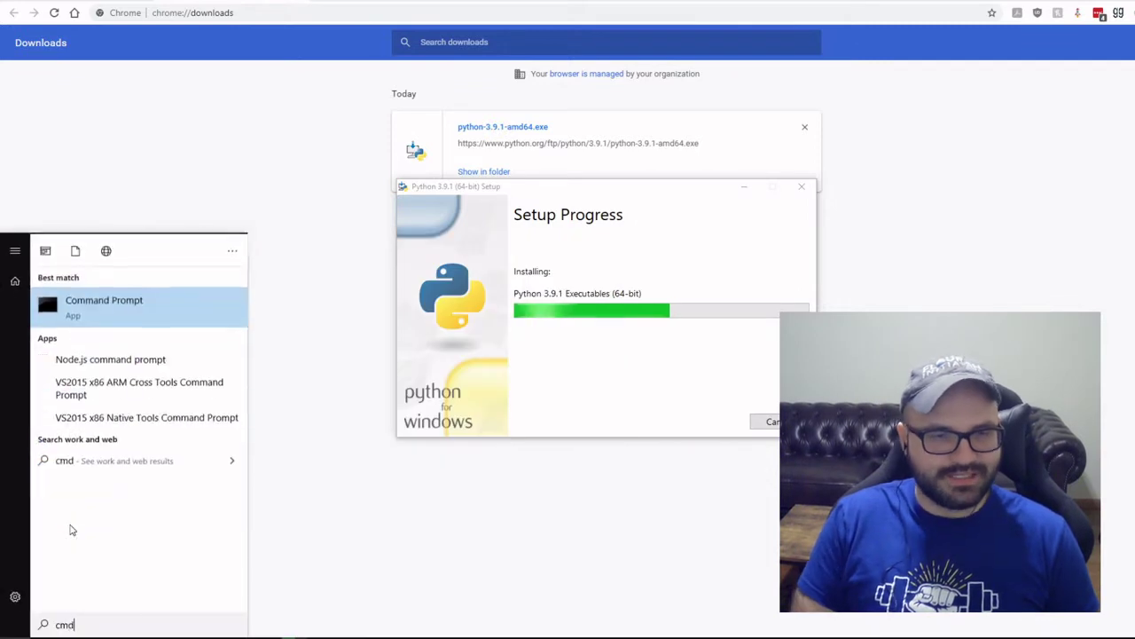
key(Escape)
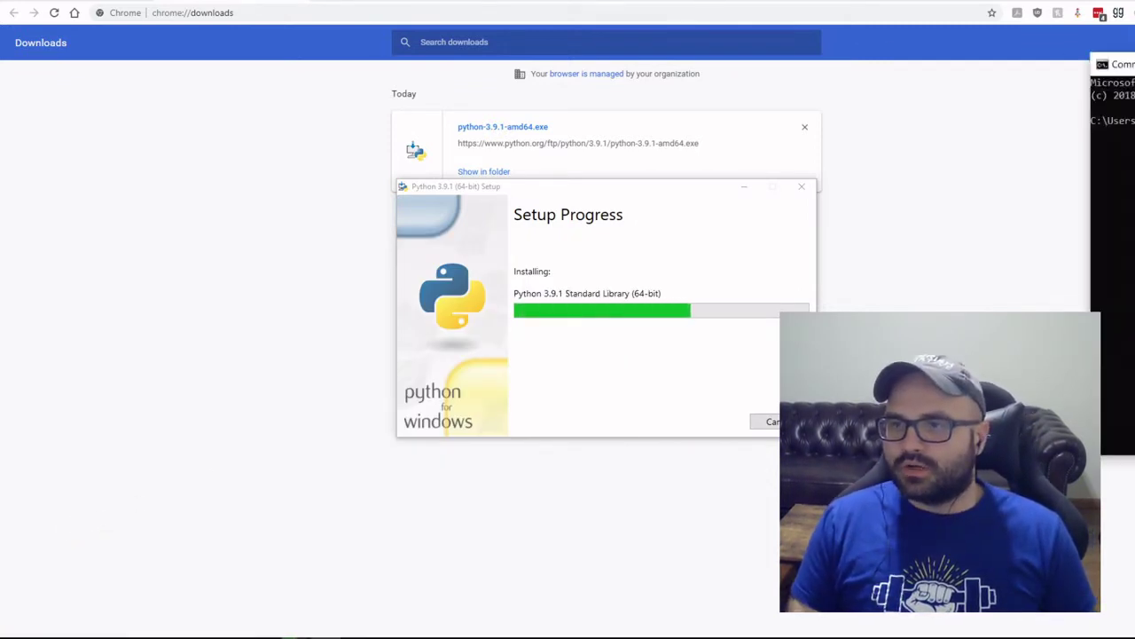
Center the console and run python --version, which reports Python 2.7.18.
drag(1120, 86, 374, 147)
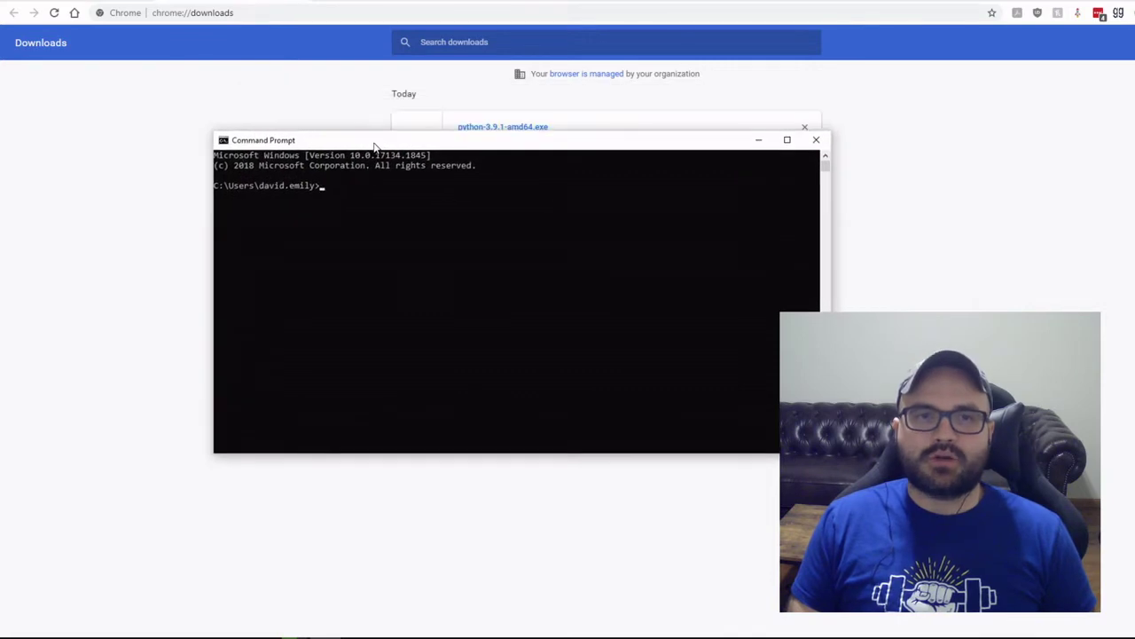
click(444, 234)
text(p)
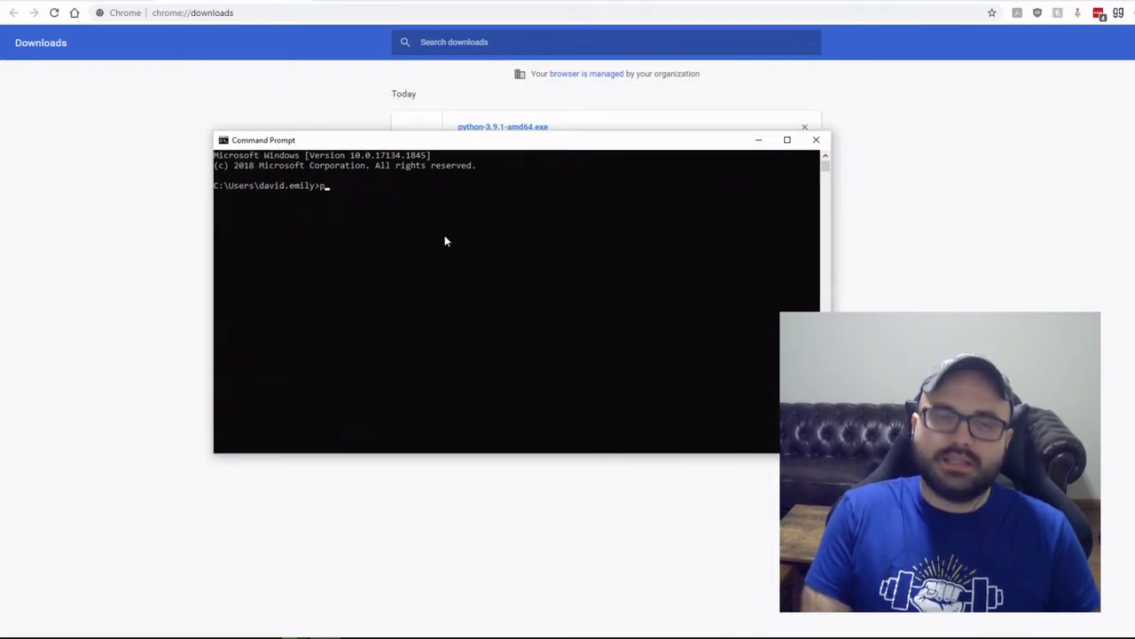
text(ython )
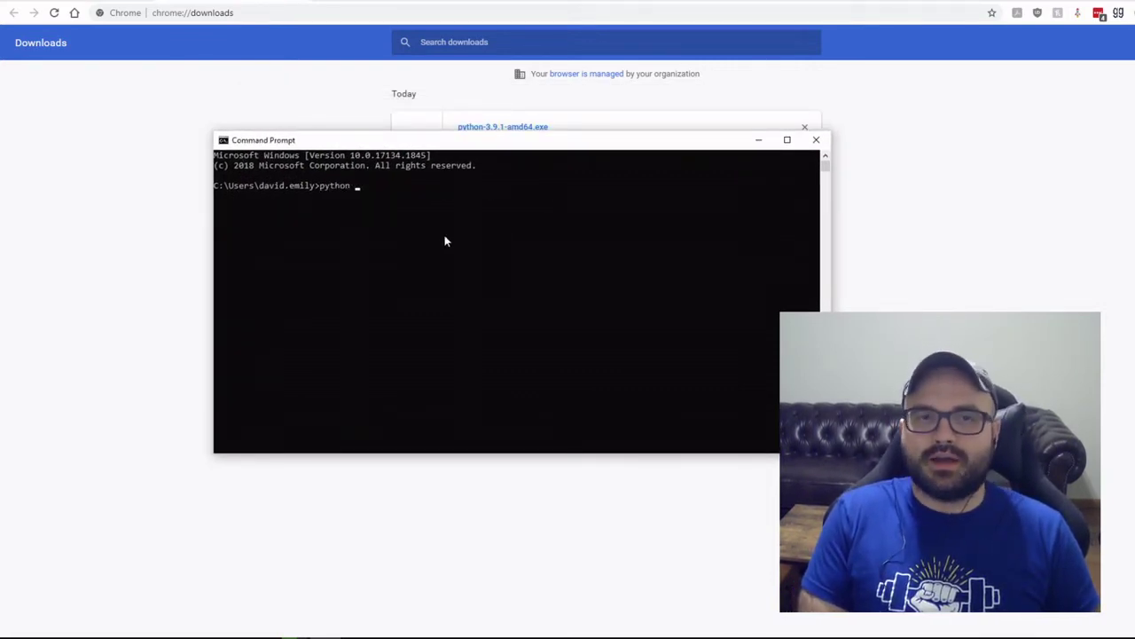
text(--version)
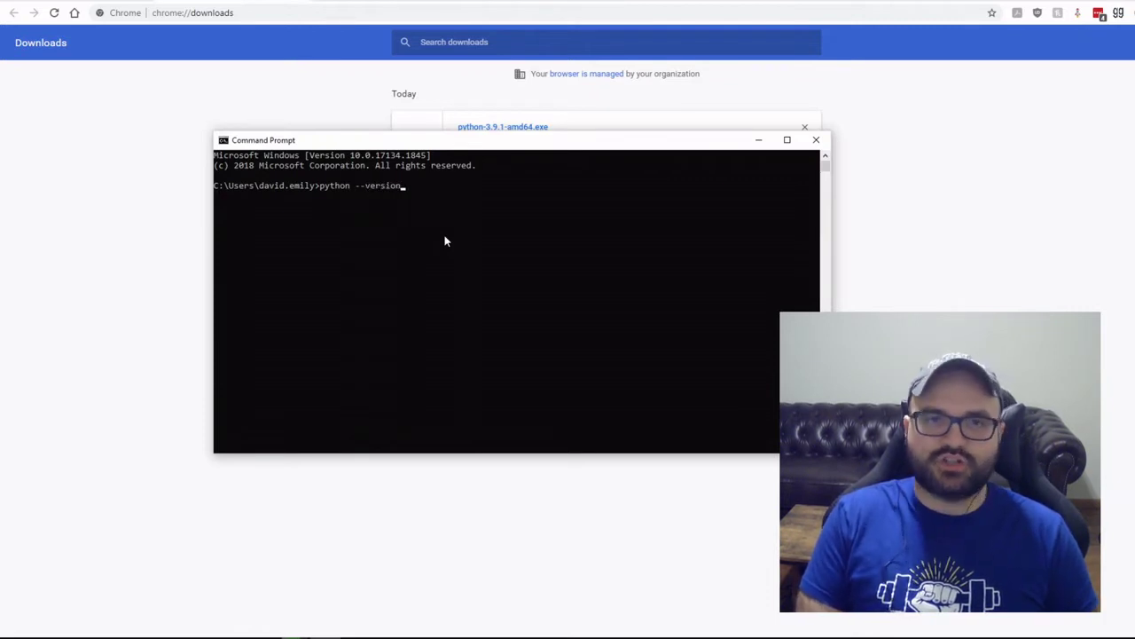
key(Return)
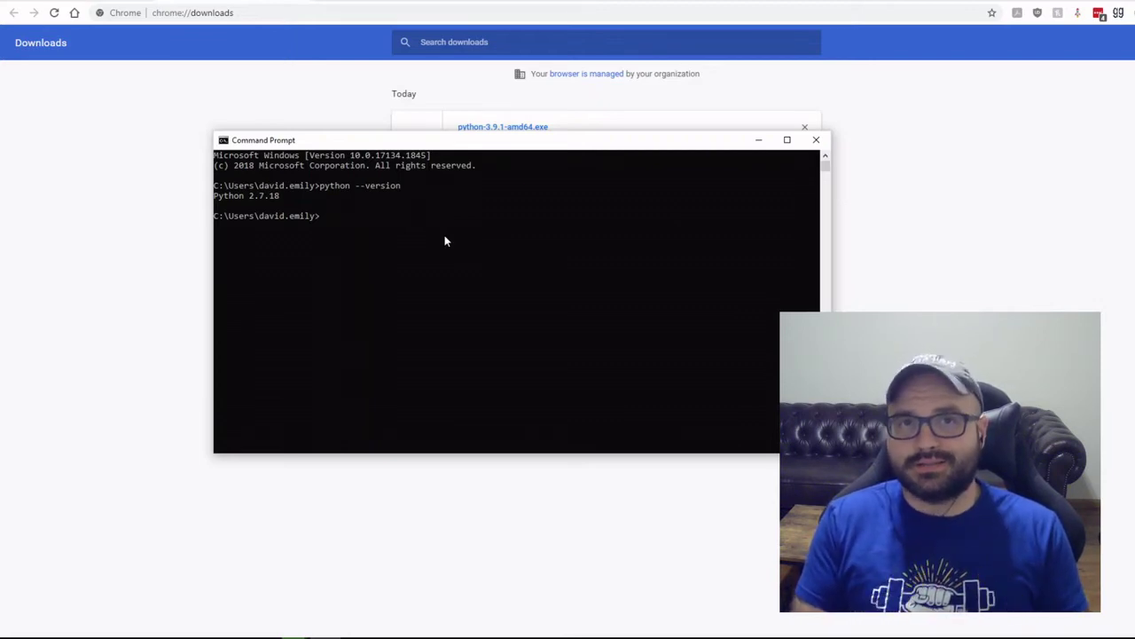
Run python3 --version and python3, both not recognized, then clear a half-typed exit.
text(pyt)
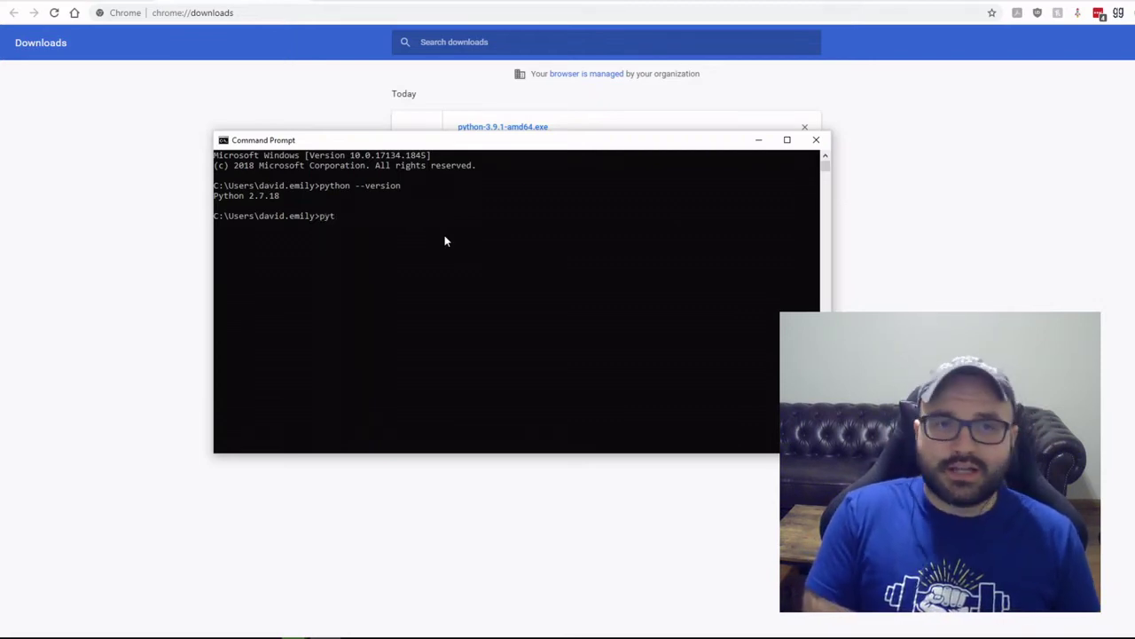
text(hon3 --version)
key(Return)
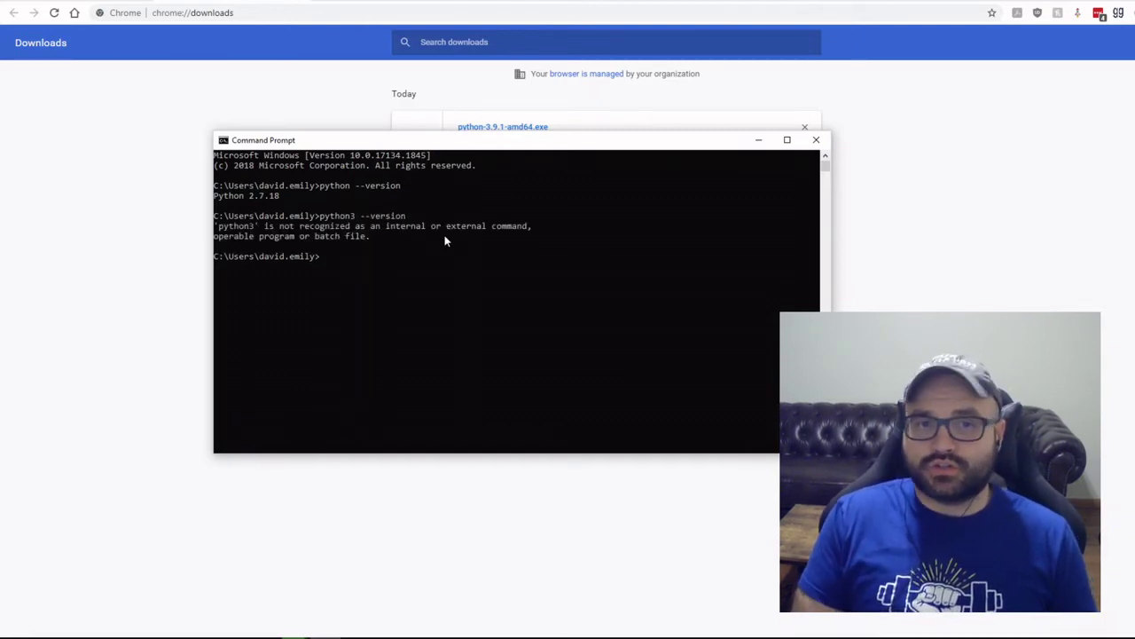
text(python3)
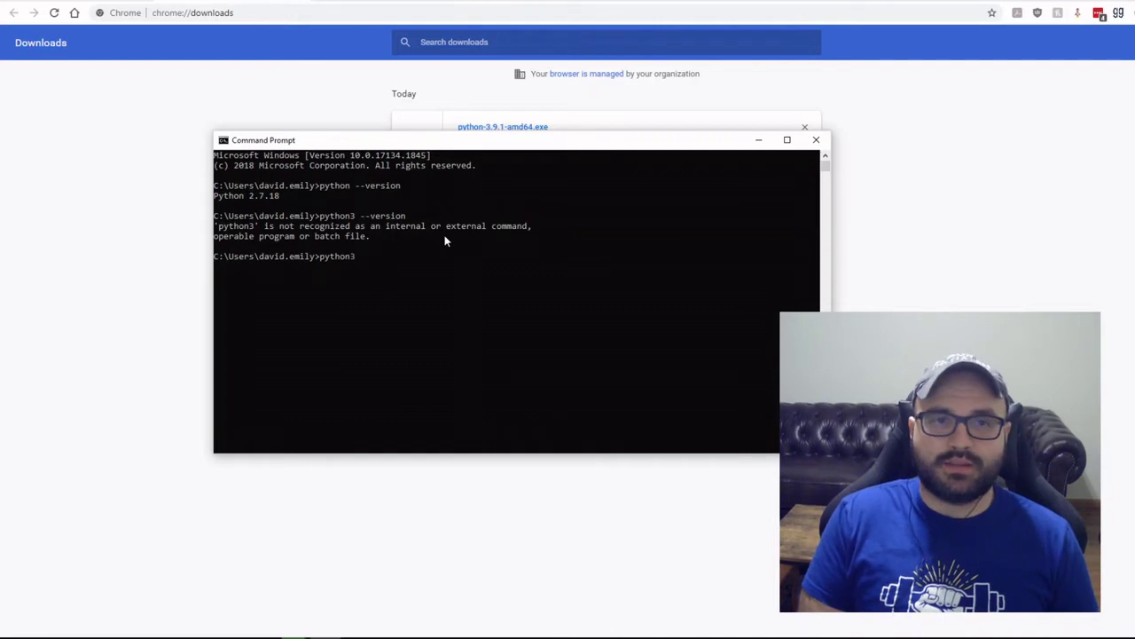
key(Return)
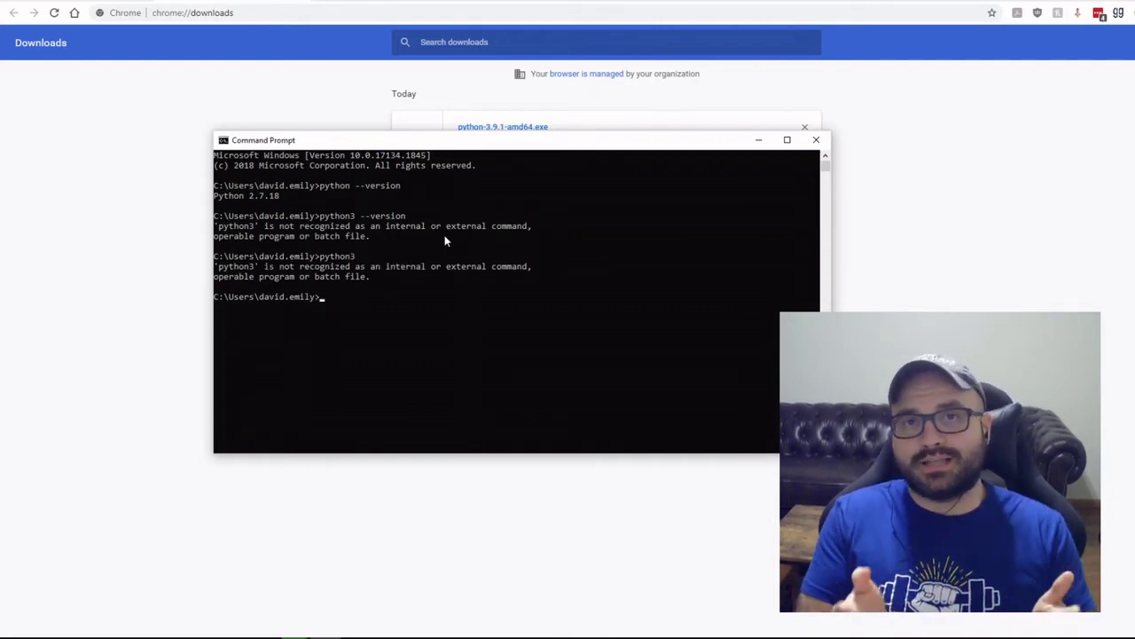
text(ex)
key(BackSpace)
key(BackSpace)
key(BackSpace)
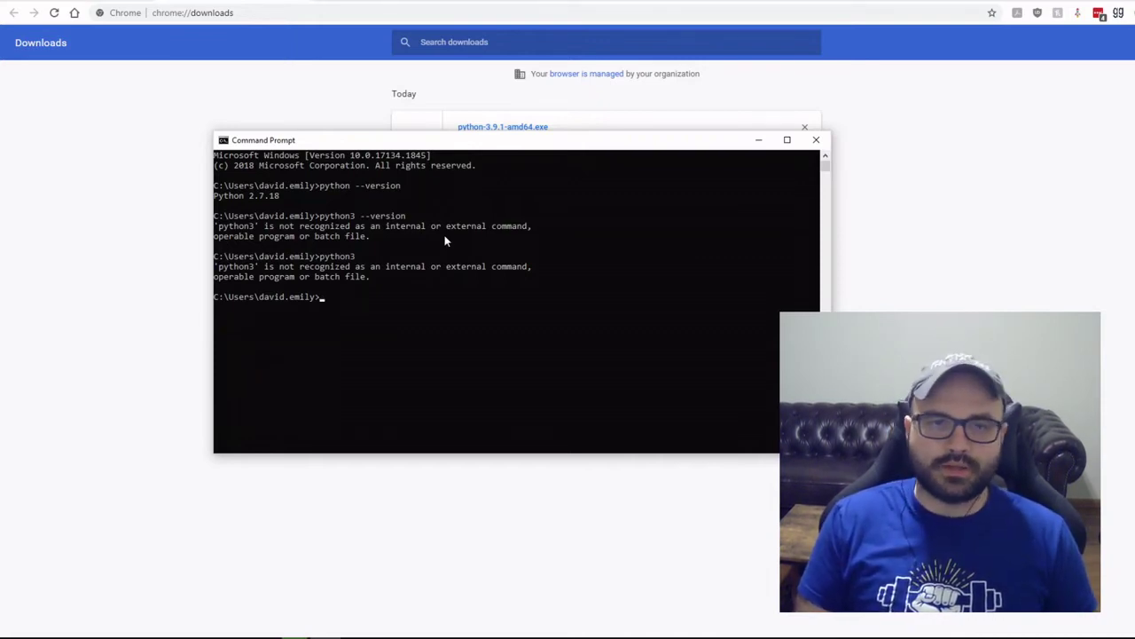
Close the console and the finished Python setup dialog, then reopen Command Prompt via cmd.
click(818, 140)
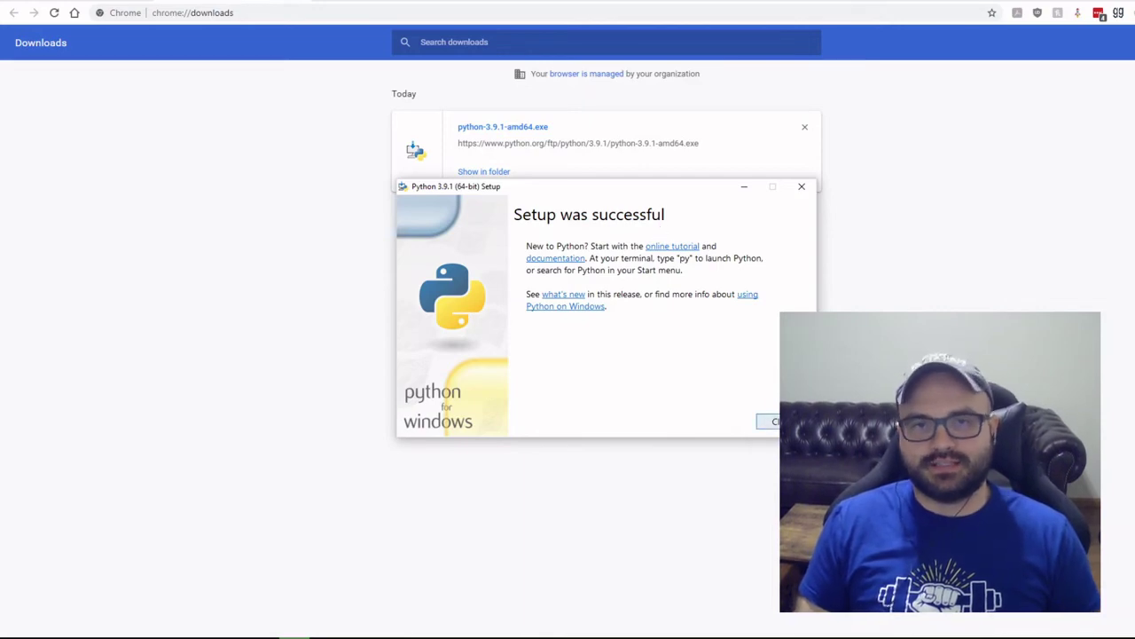
click(765, 422)
key(super)
text(cmd)
key(Return)
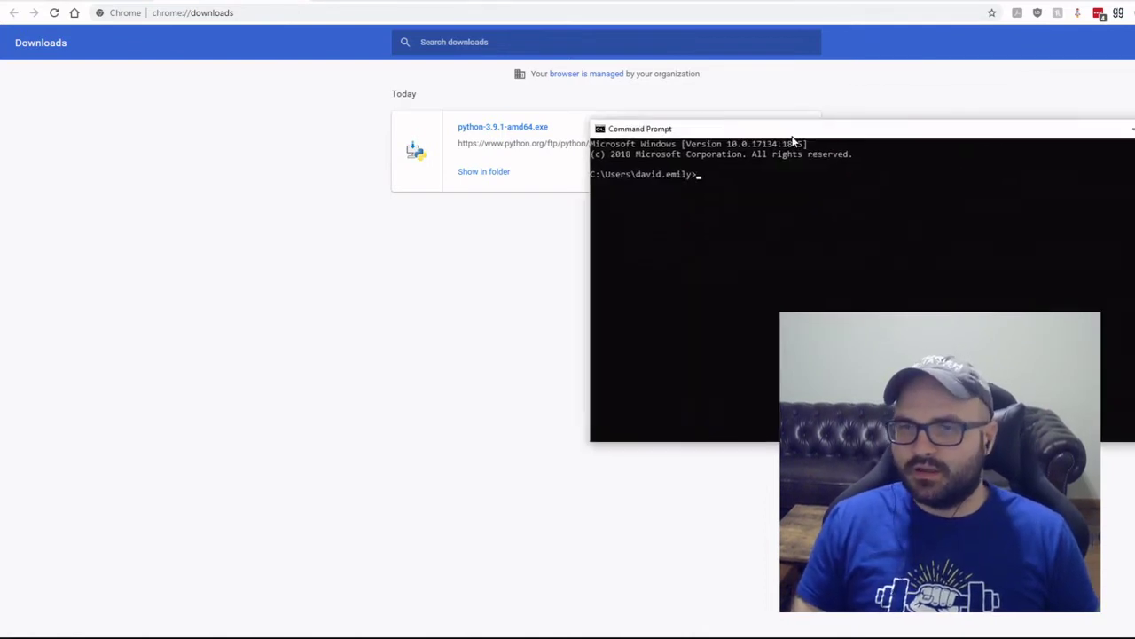
Run python3 again, still not recognized, then exit Command Prompt.
drag(788, 138, 467, 160)
text(python)
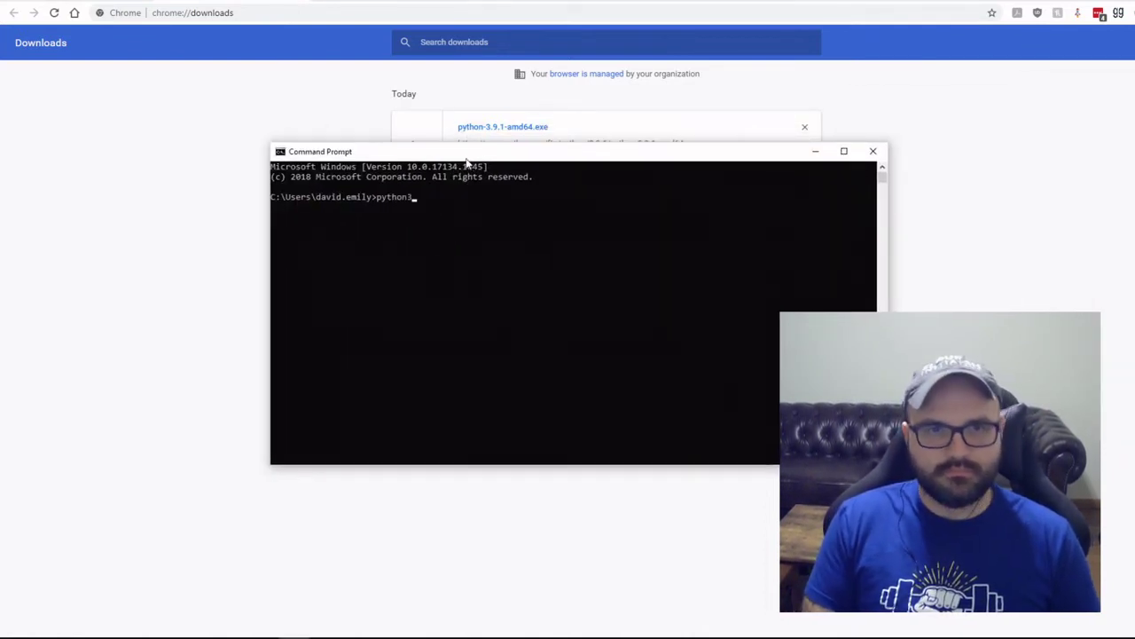
text(3)
key(Return)
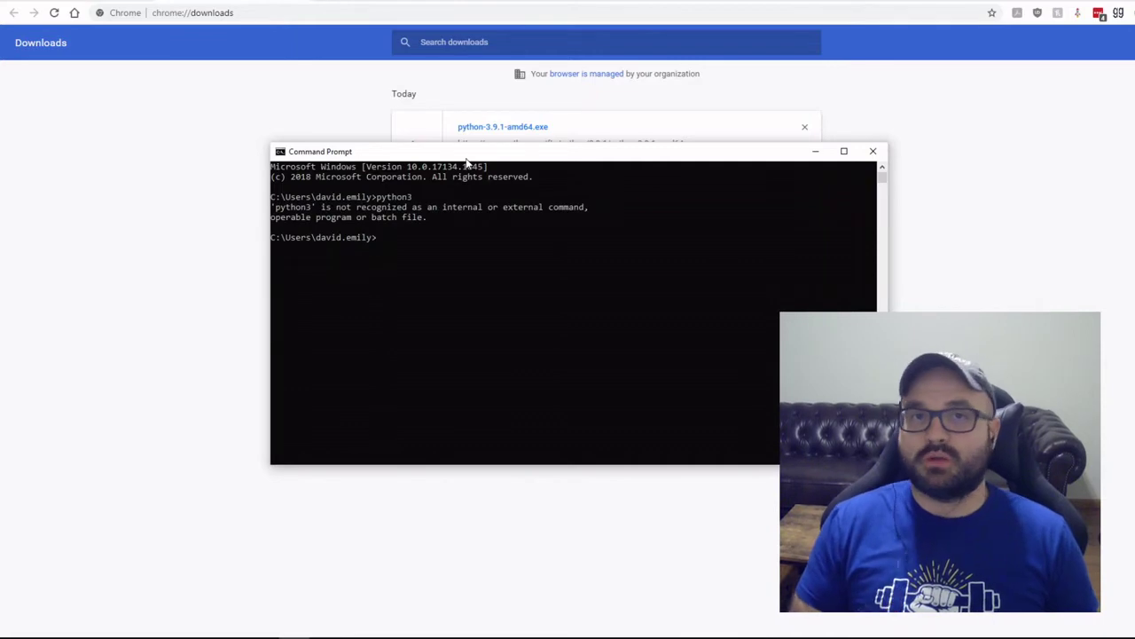
text(ex)
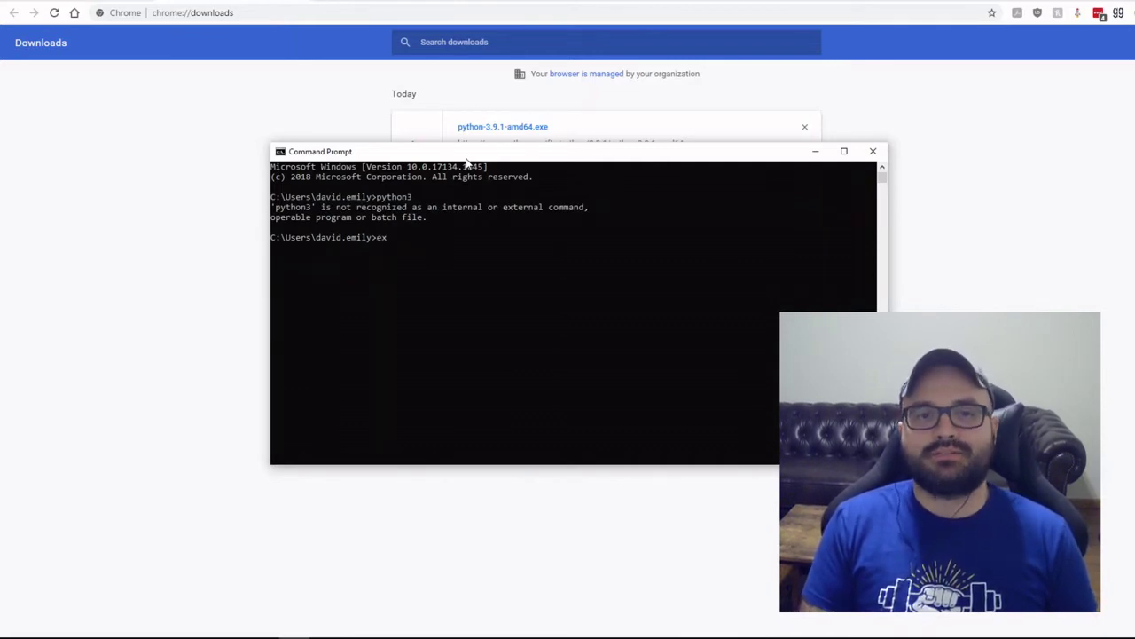
text(ity)
key(Return)
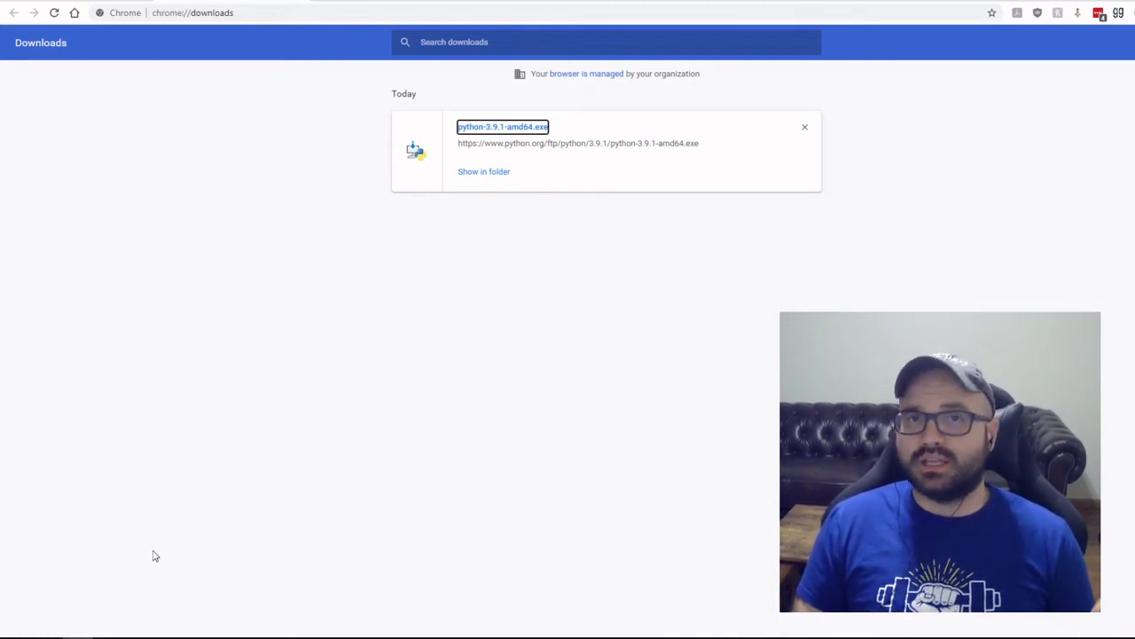
Search Start for 'this' and open This PC in File Explorer.
click(19, 638)
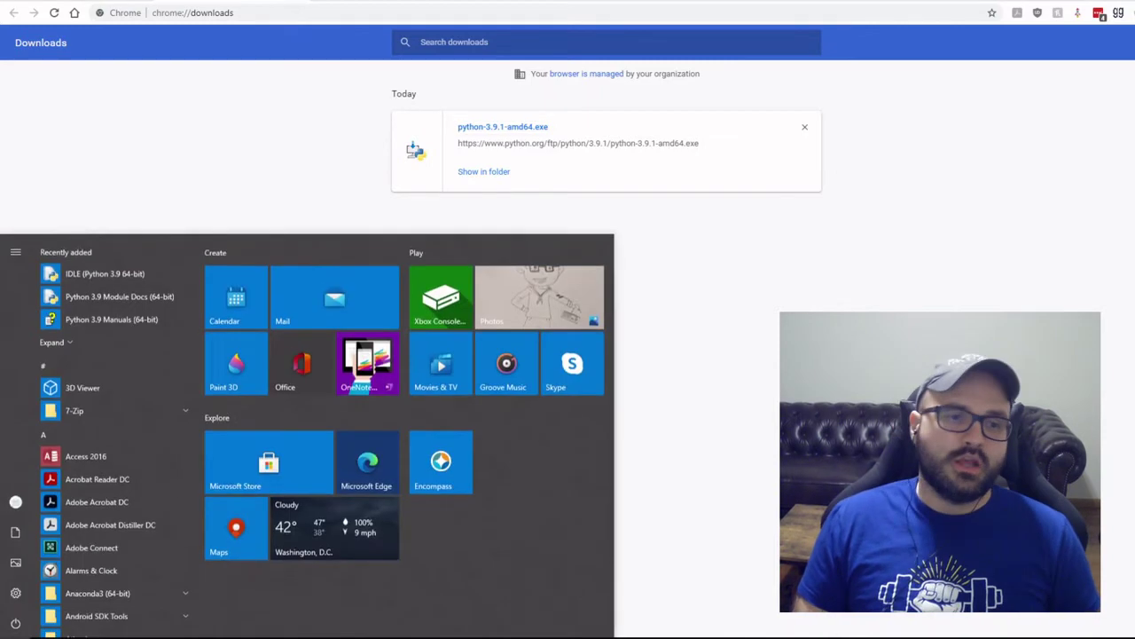
key(Escape)
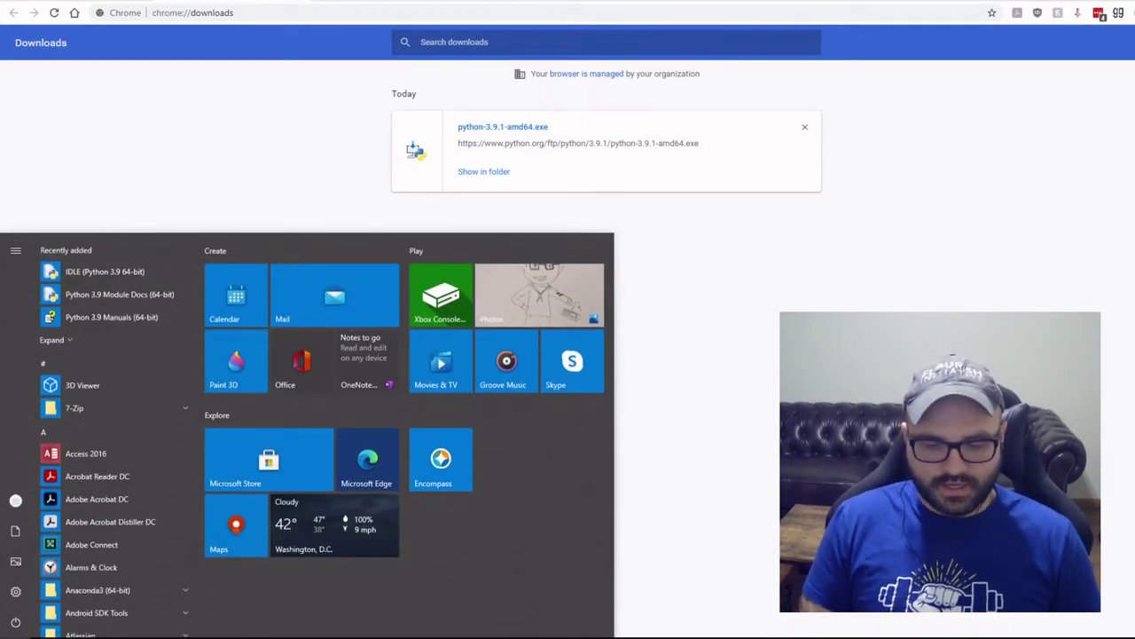
text(this)
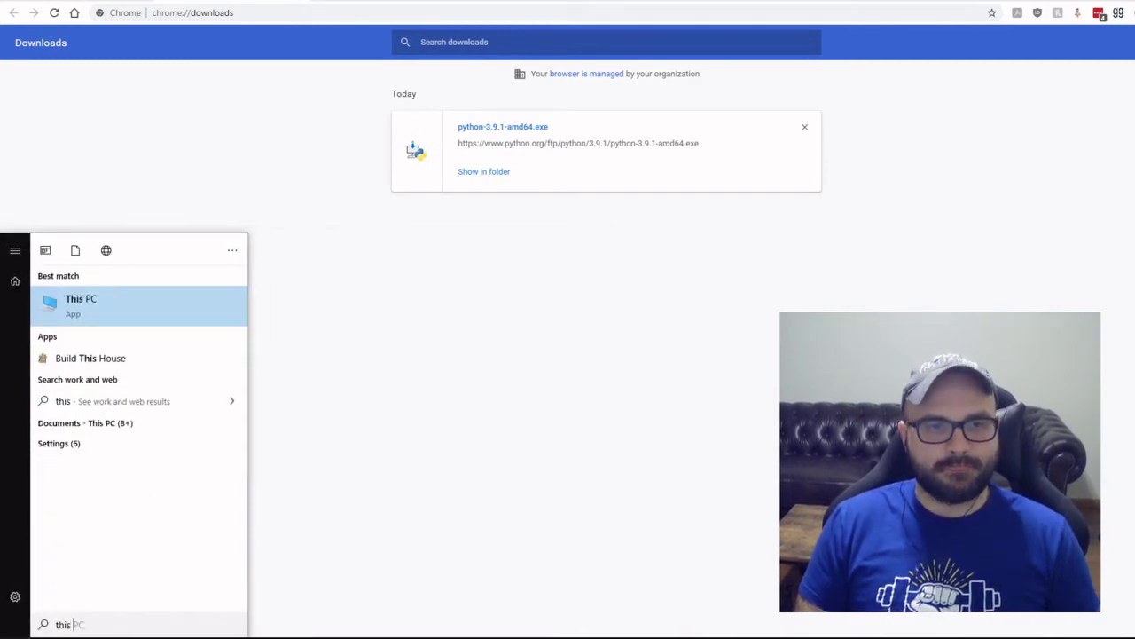
key(Return)
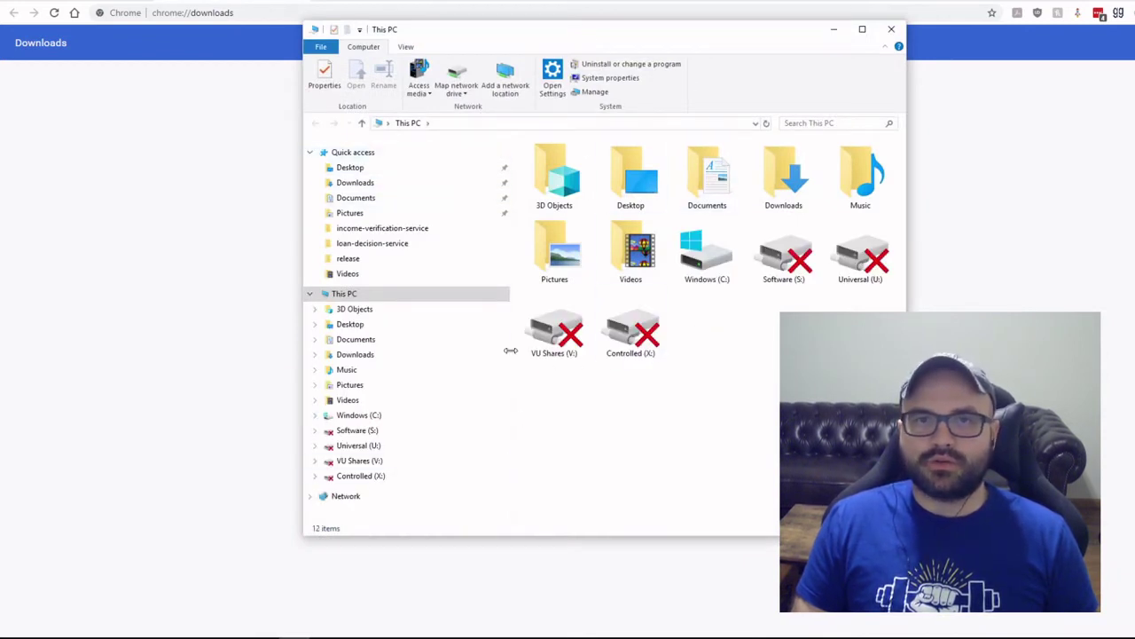
Browse from the C: drive through Users and the user's folder into AppData\Local.
double_click(703, 271)
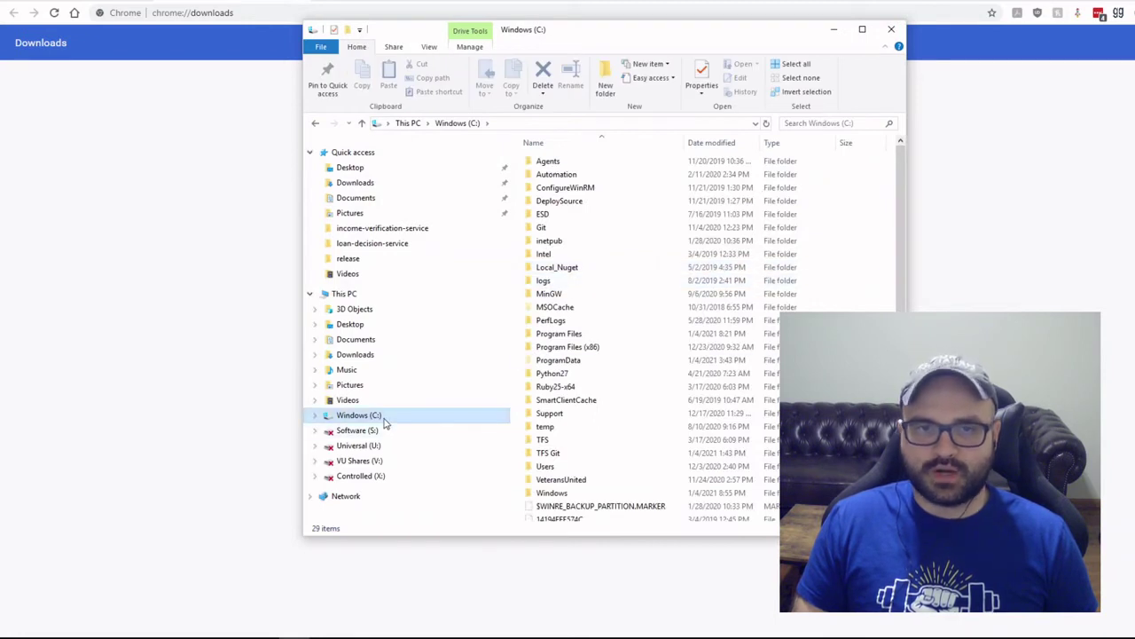
scroll(547, 450, down, 1)
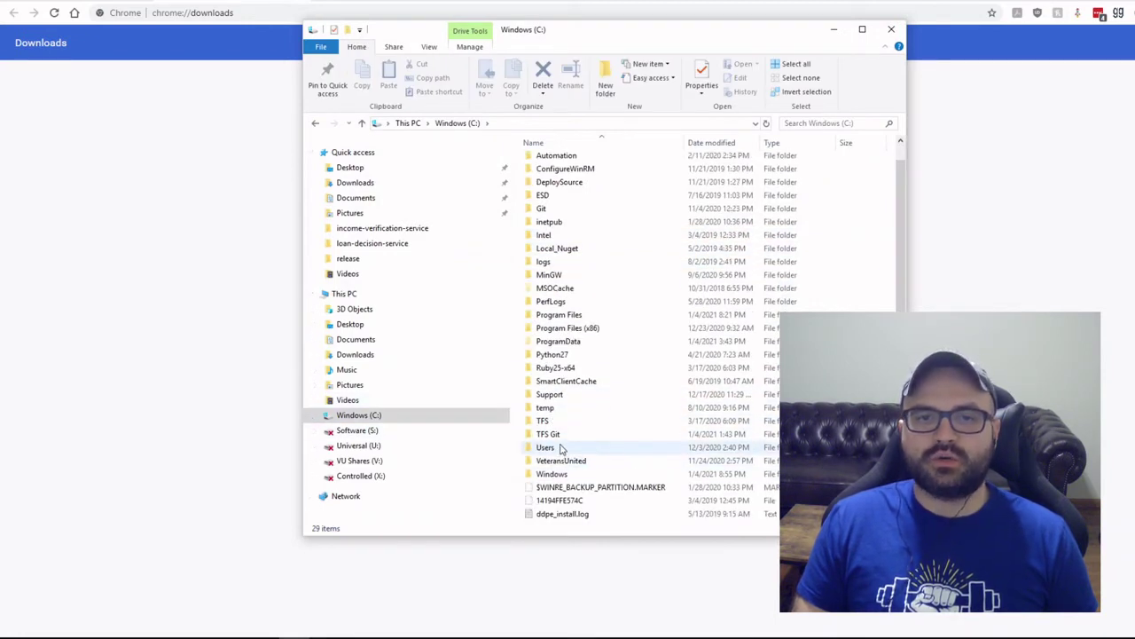
double_click(559, 449)
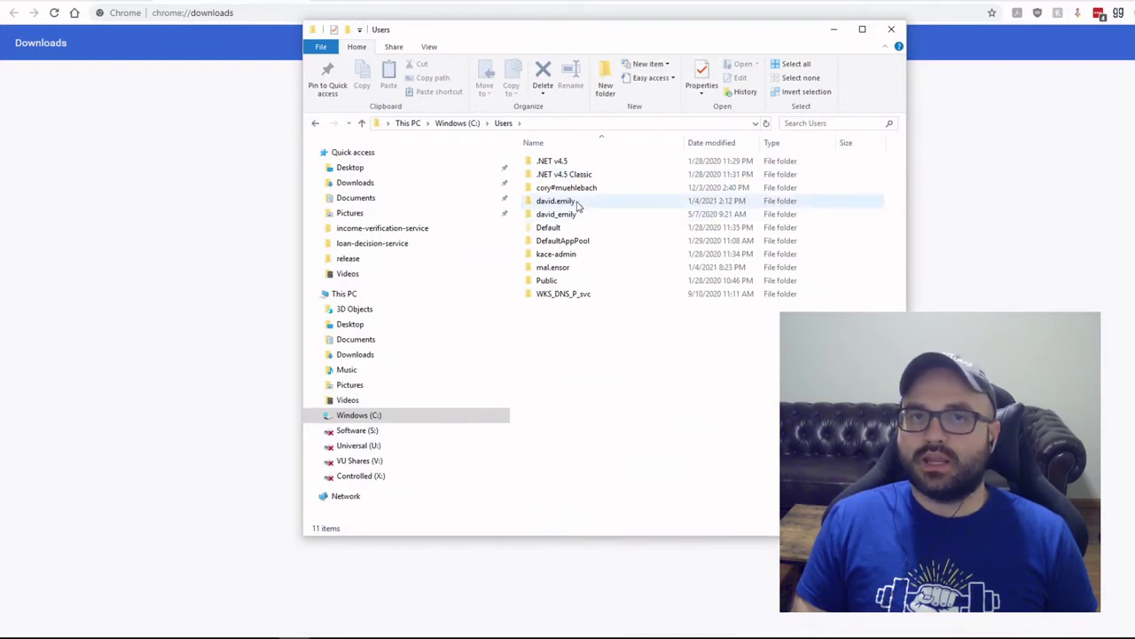
double_click(577, 203)
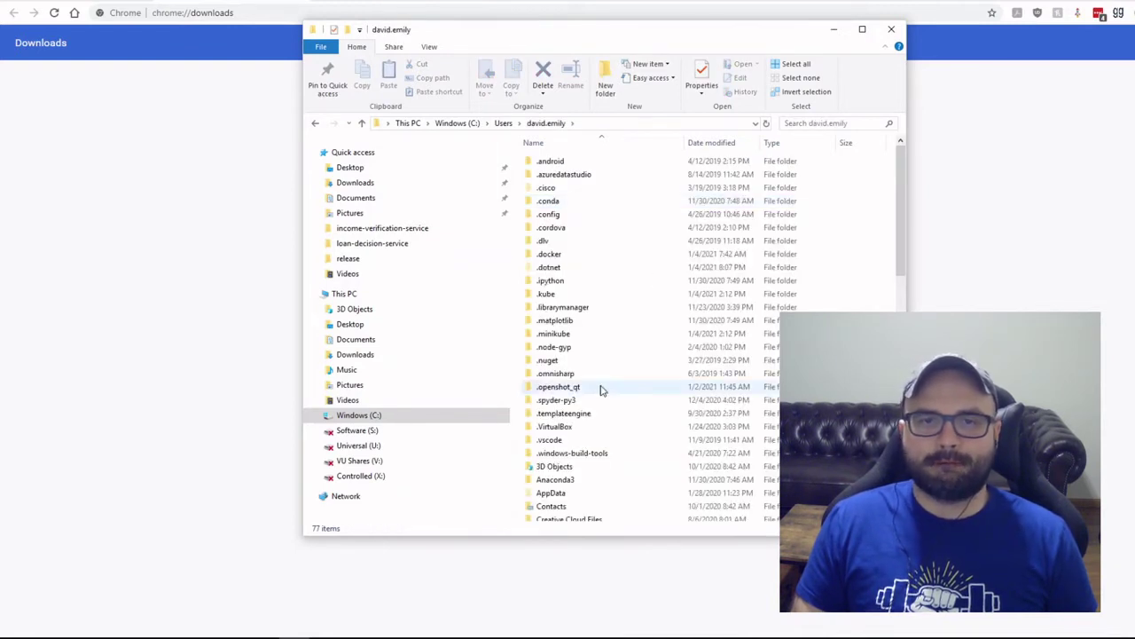
scroll(626, 384, down, 3)
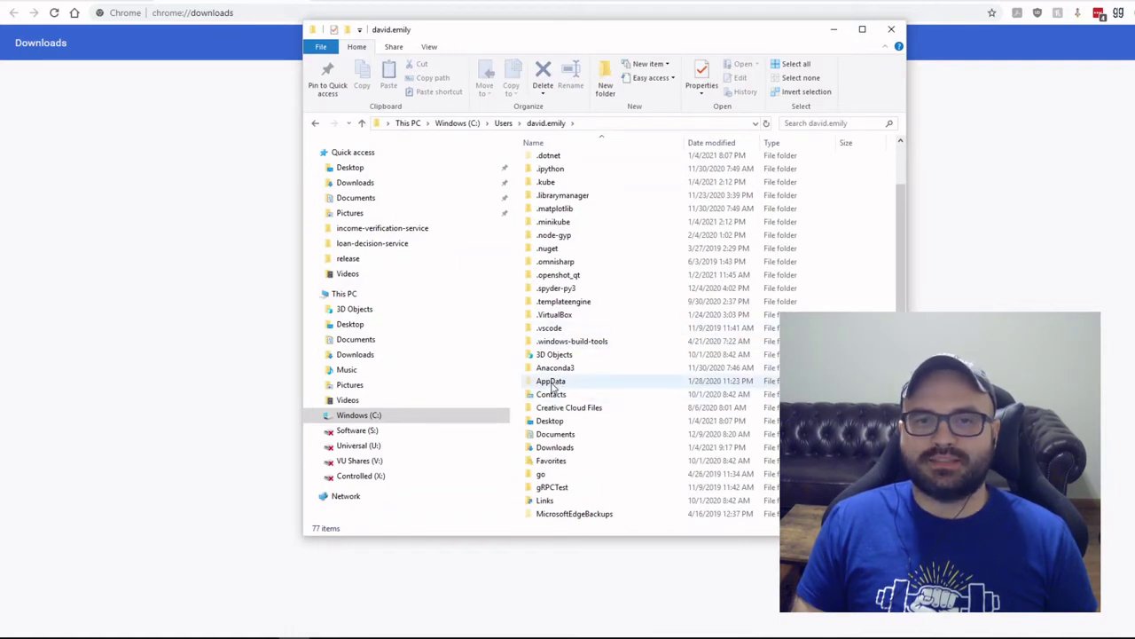
double_click(553, 384)
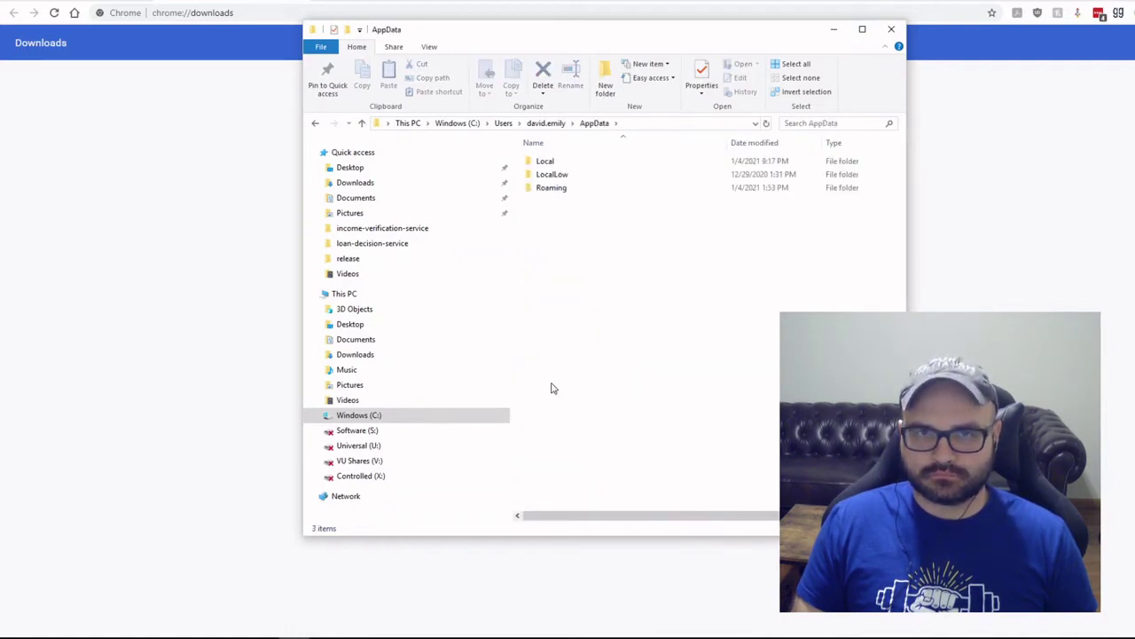
double_click(546, 162)
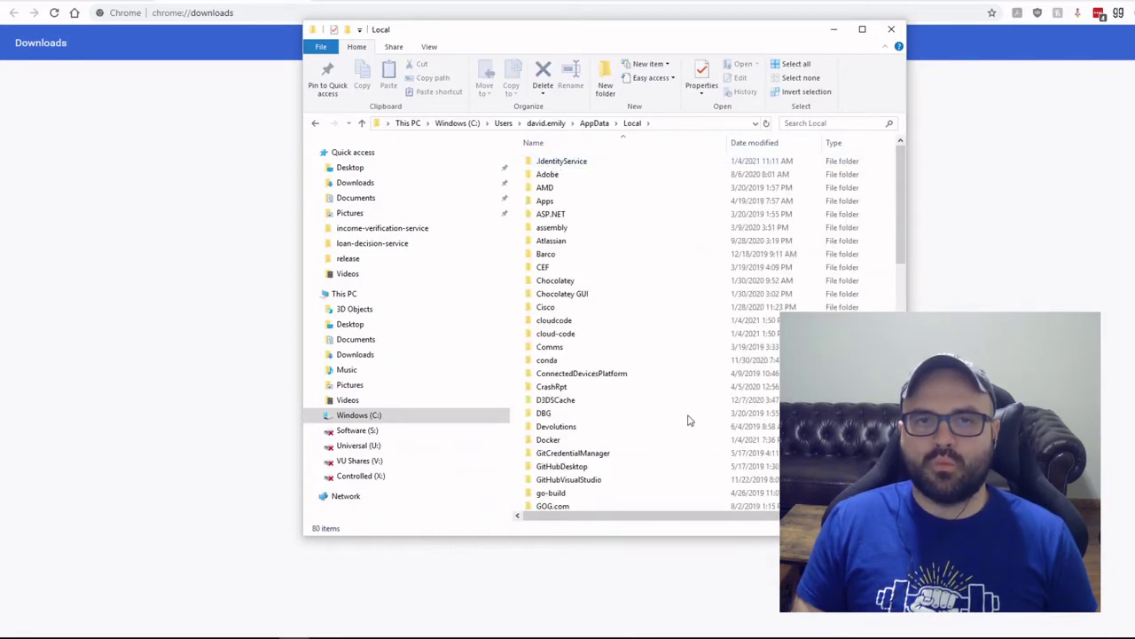
Open Programs\Python\Python39 inside AppData\Local.
scroll(674, 479, down, 3)
scroll(664, 485, down, 2)
scroll(643, 467, down, 4)
scroll(642, 467, down, 1)
scroll(639, 465, down, 1)
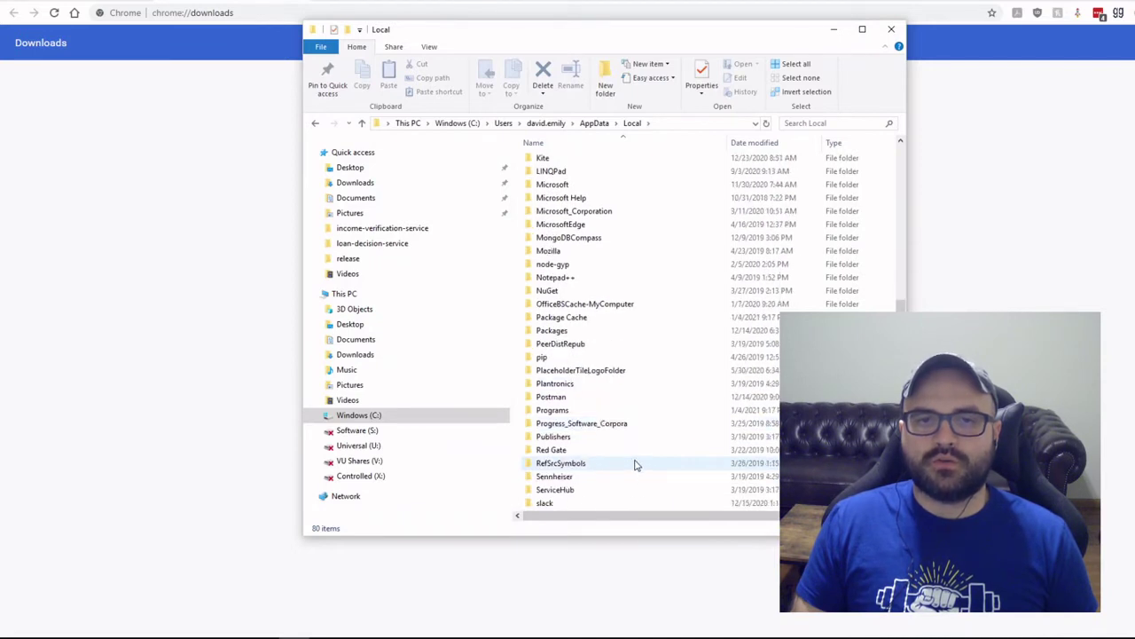
double_click(559, 410)
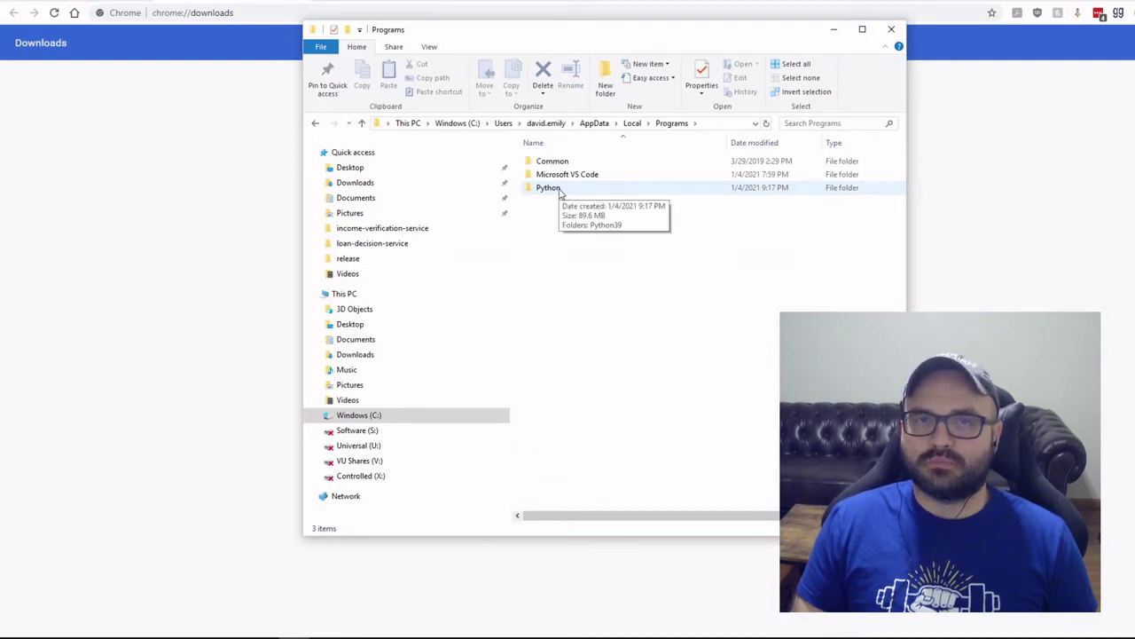
double_click(550, 188)
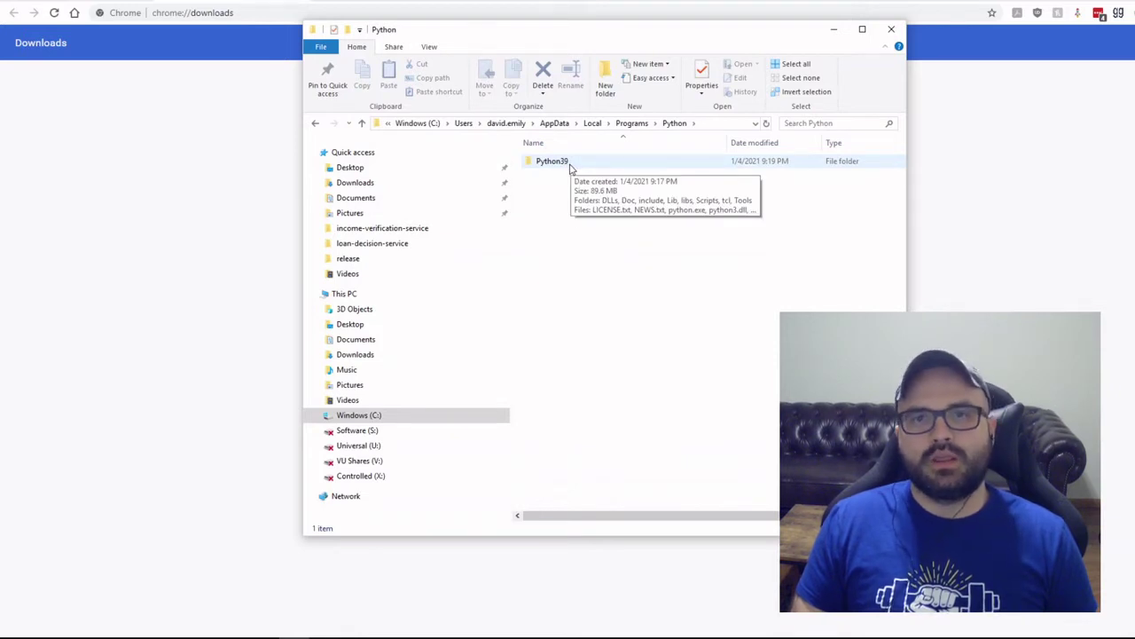
double_click(570, 166)
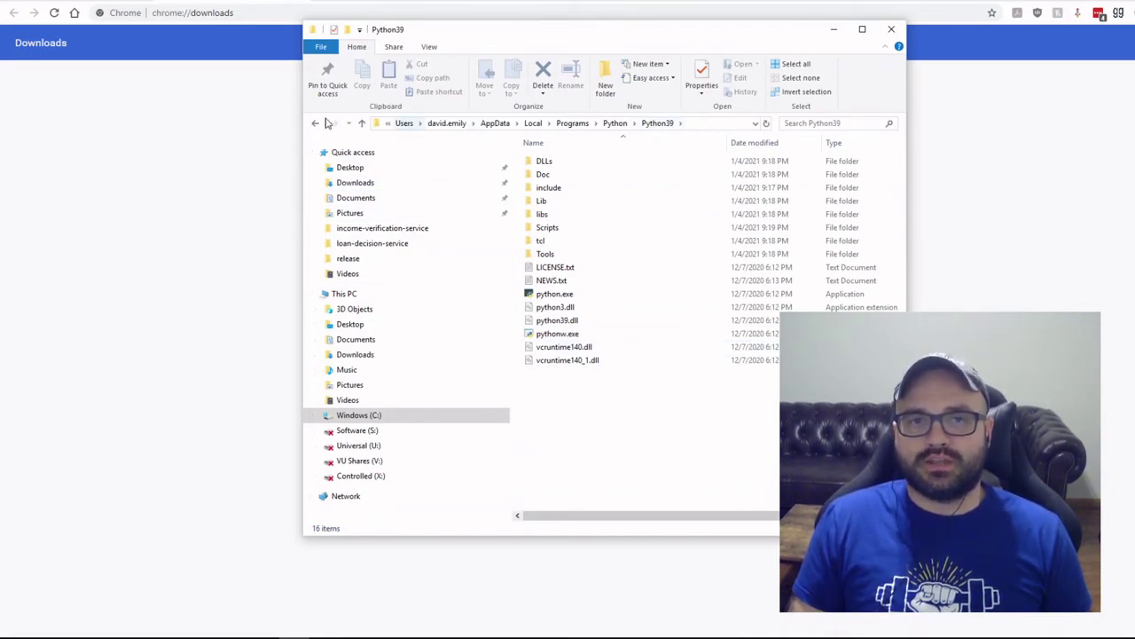
Copy the Python39 folder's full path from the address bar.
click(683, 123)
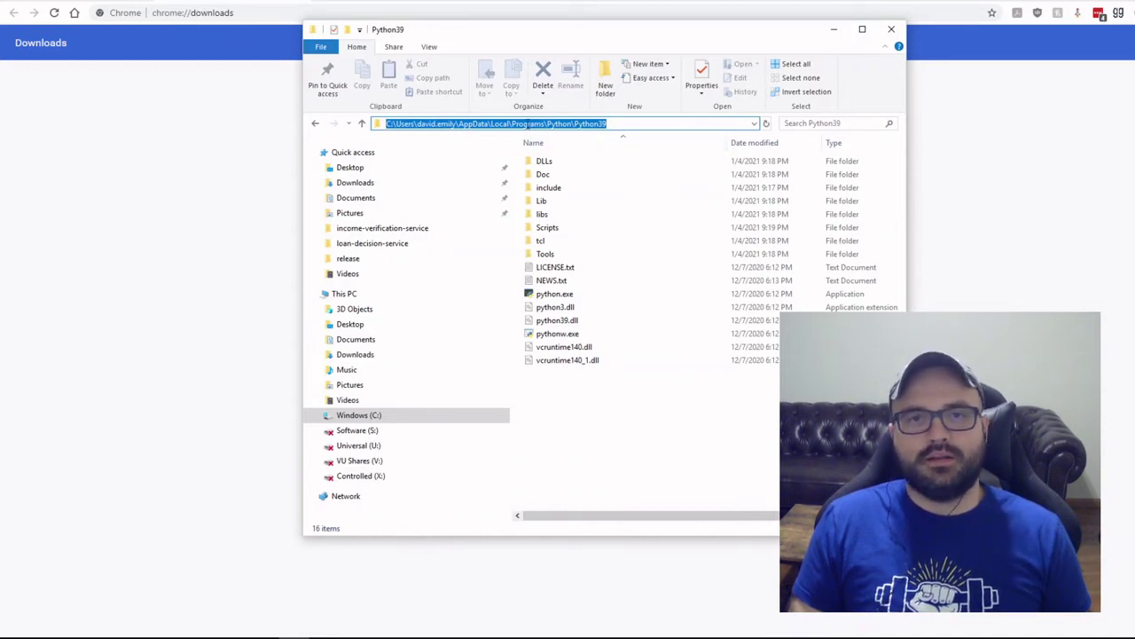
right_click(528, 128)
click(559, 162)
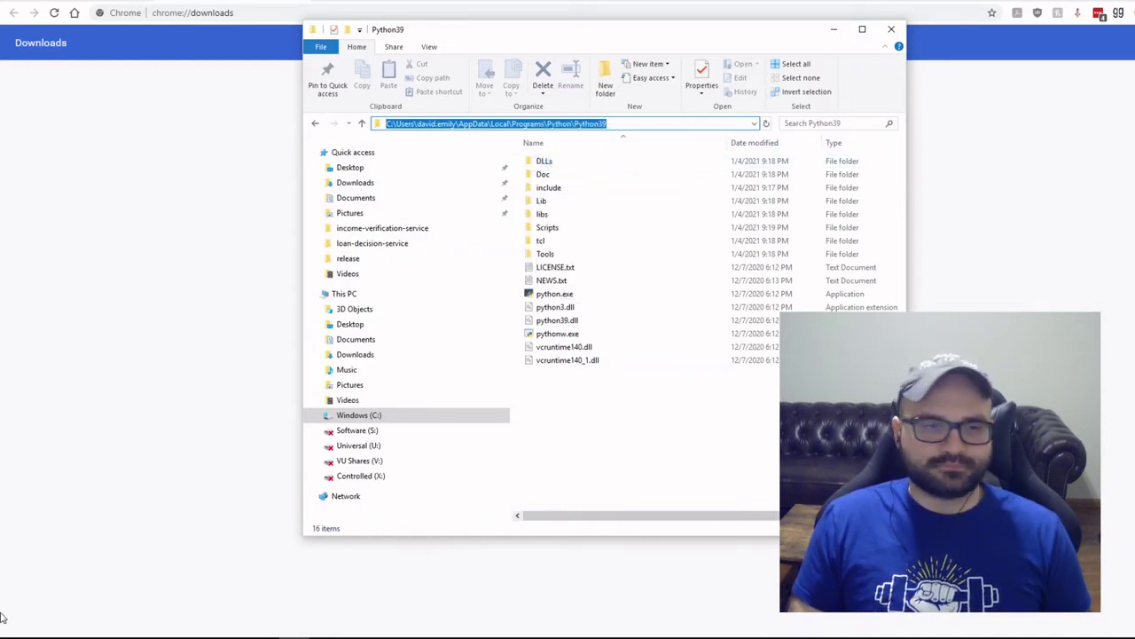
Search Start for 'system environment', open System Properties, then close it.
key(super)
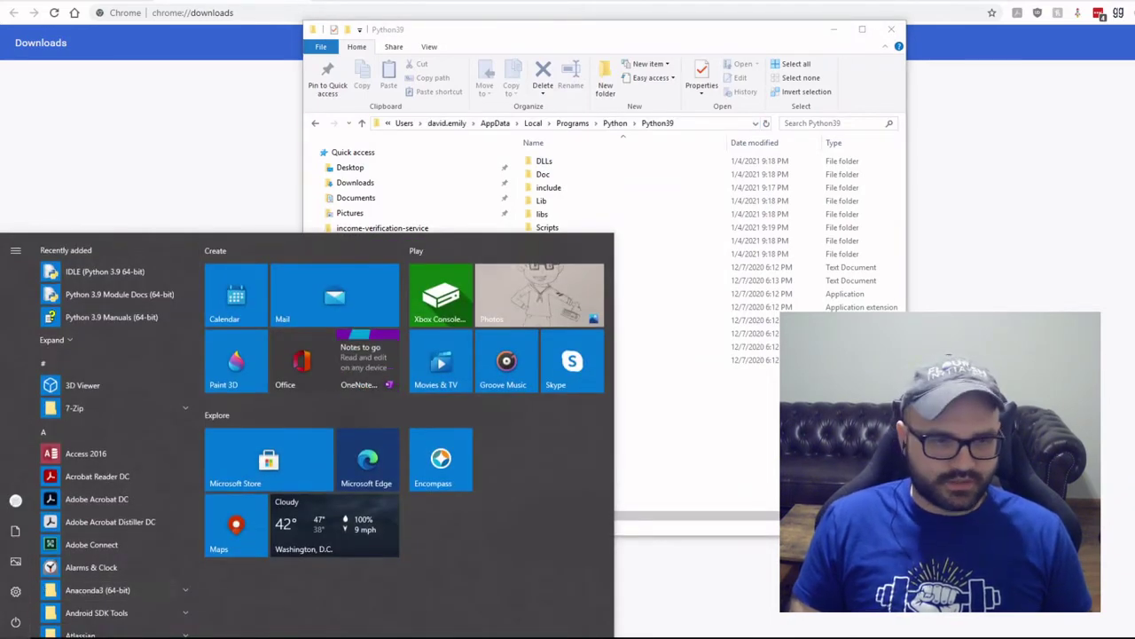
key(super)
key(super)
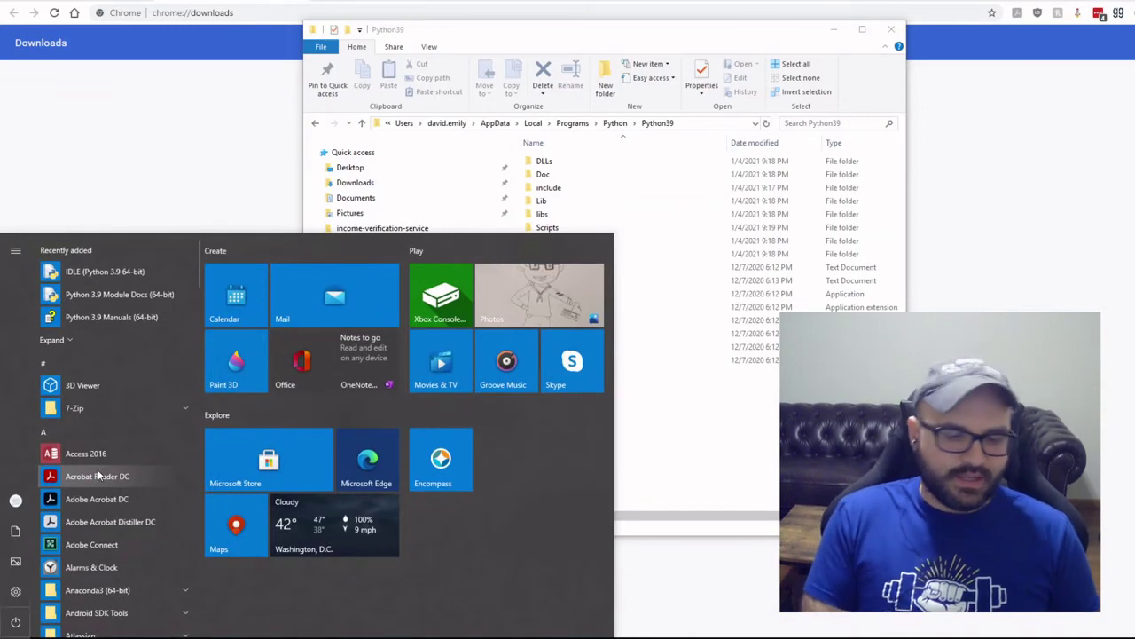
text(system environment)
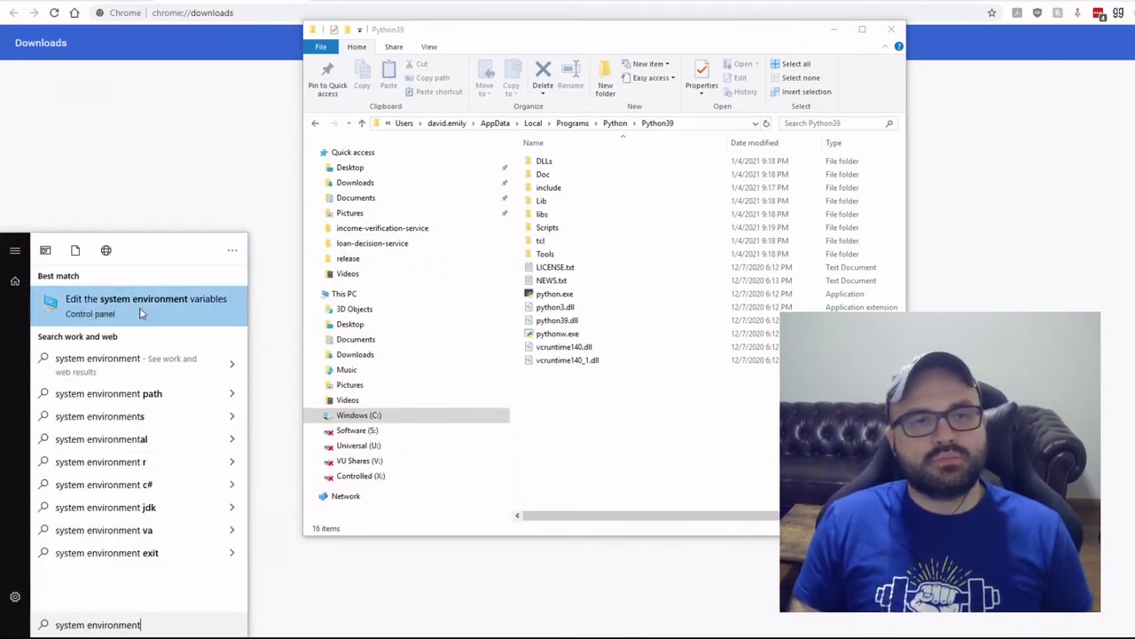
key(Return)
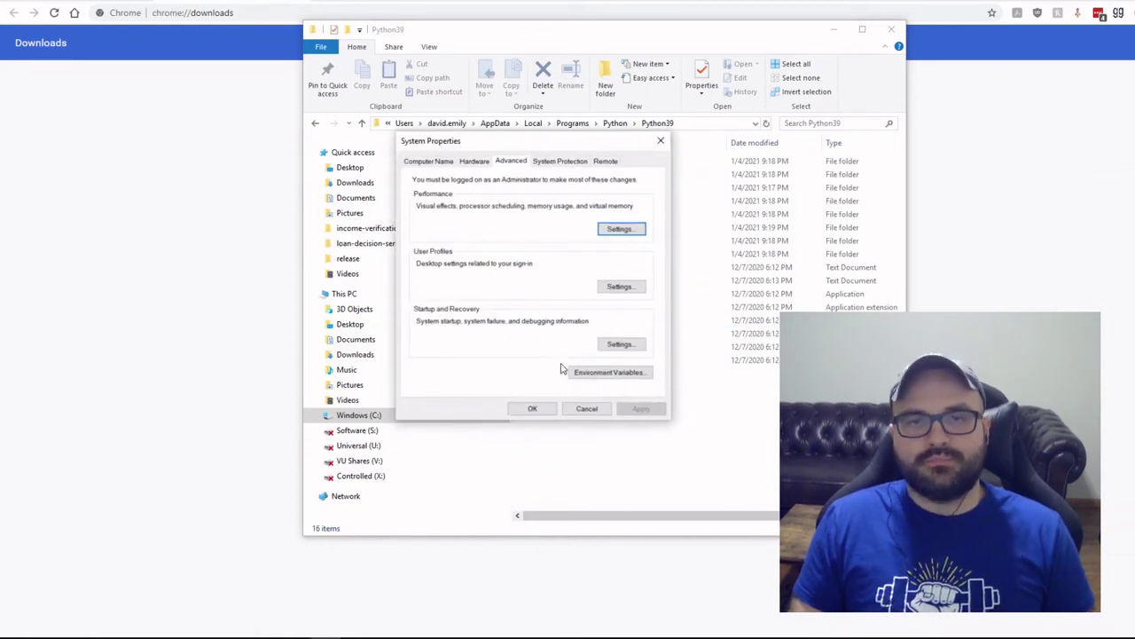
click(662, 141)
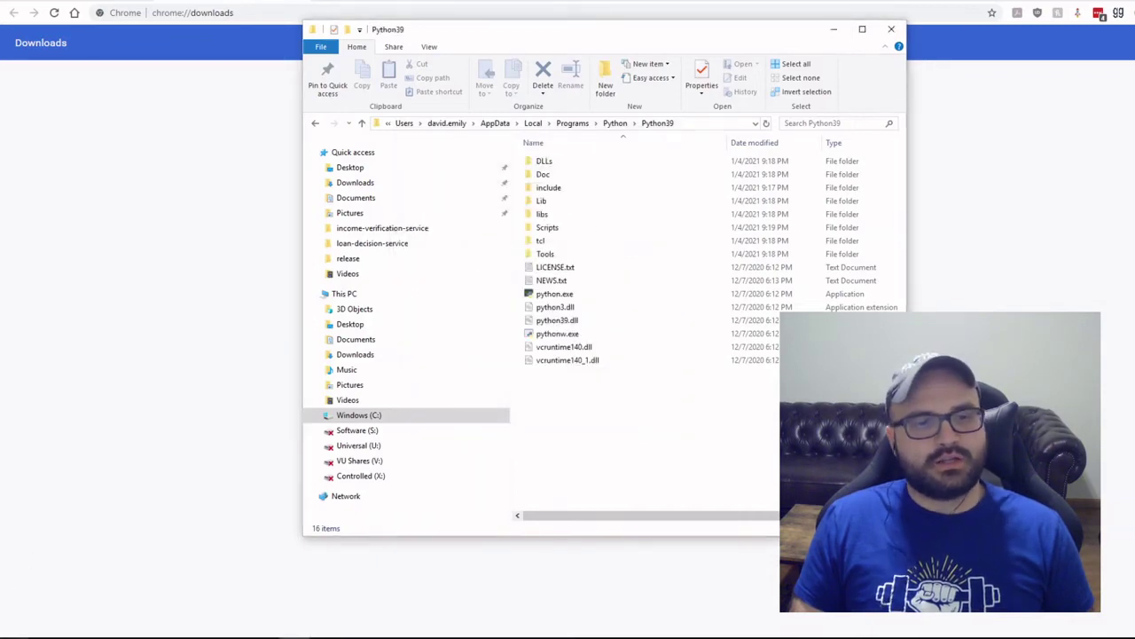
Search Start for 'control' and open Control Panel.
key(super)
text(control)
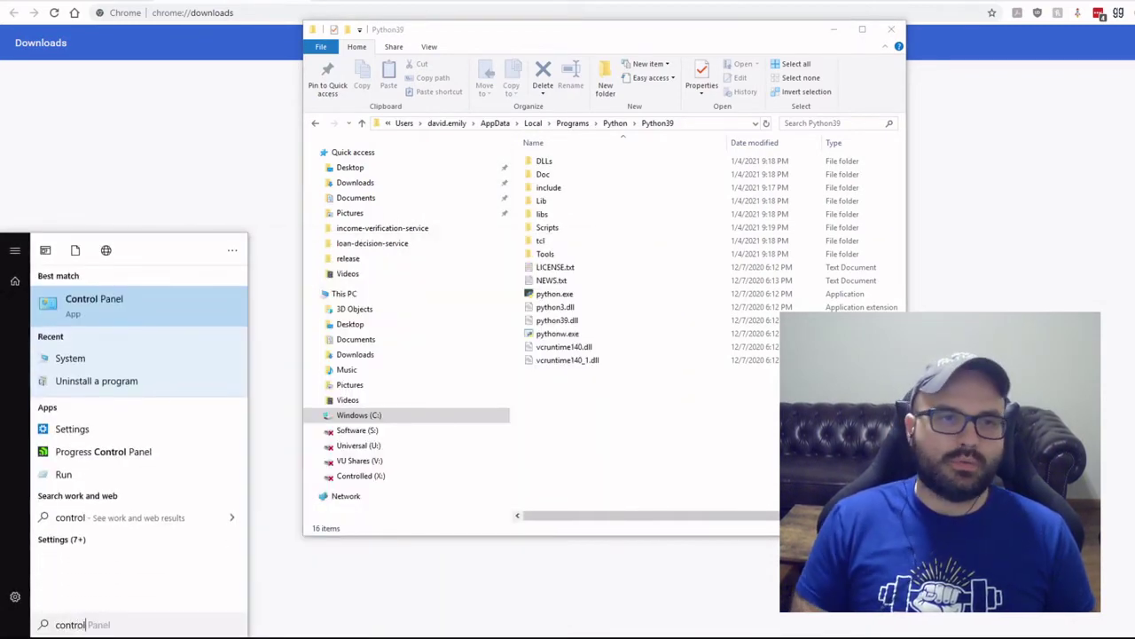
key(Return)
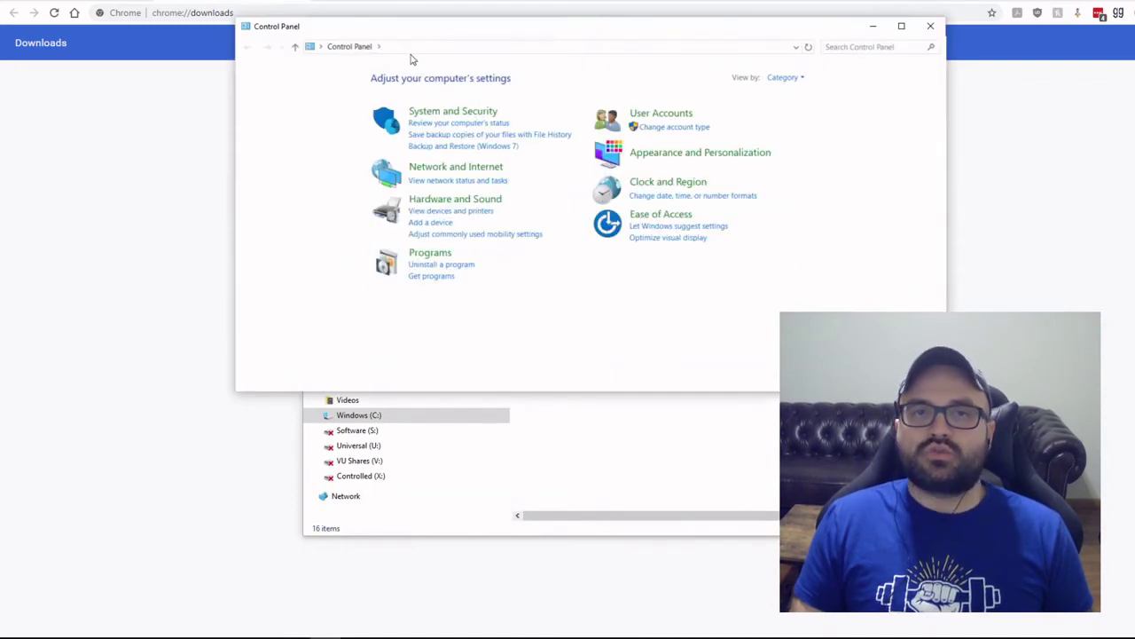
Go through System and Security > System to Advanced system settings.
click(433, 117)
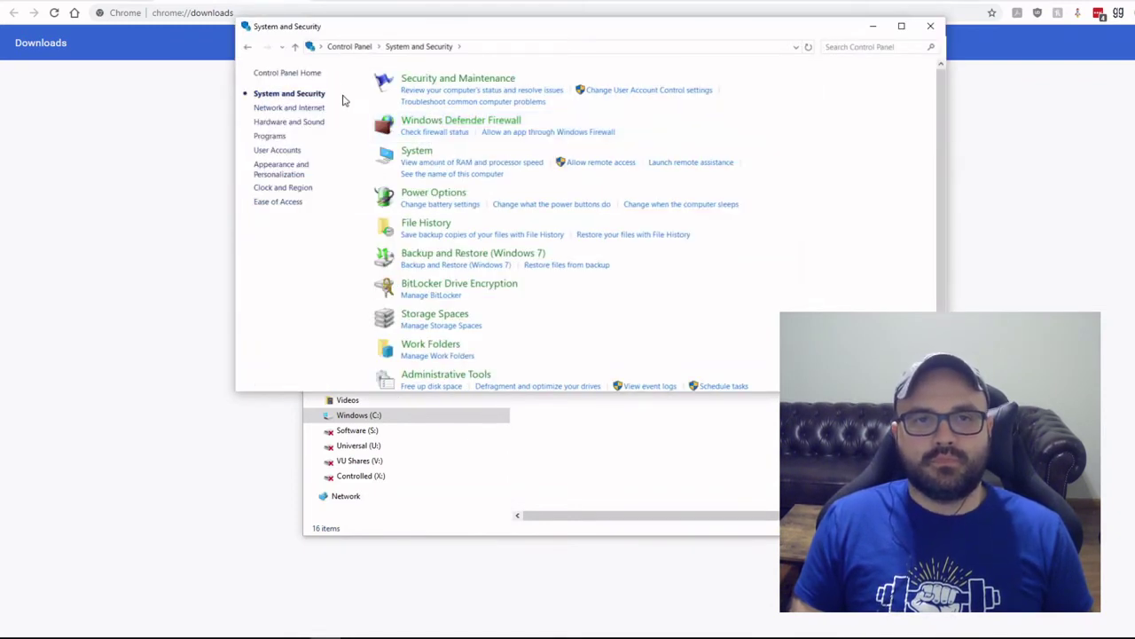
click(415, 151)
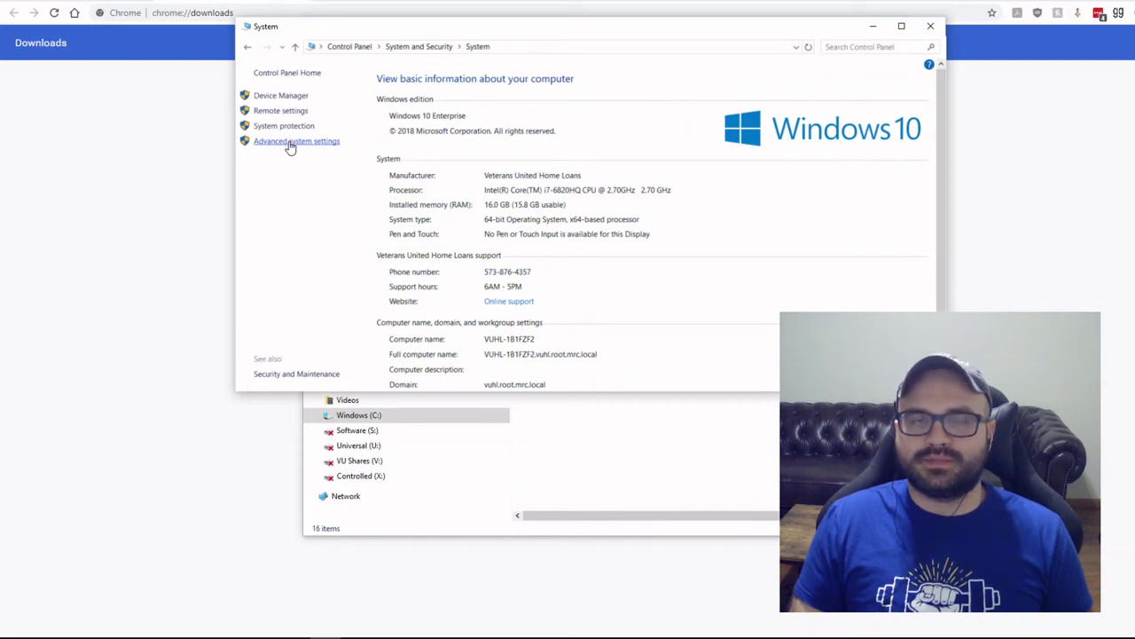
click(290, 143)
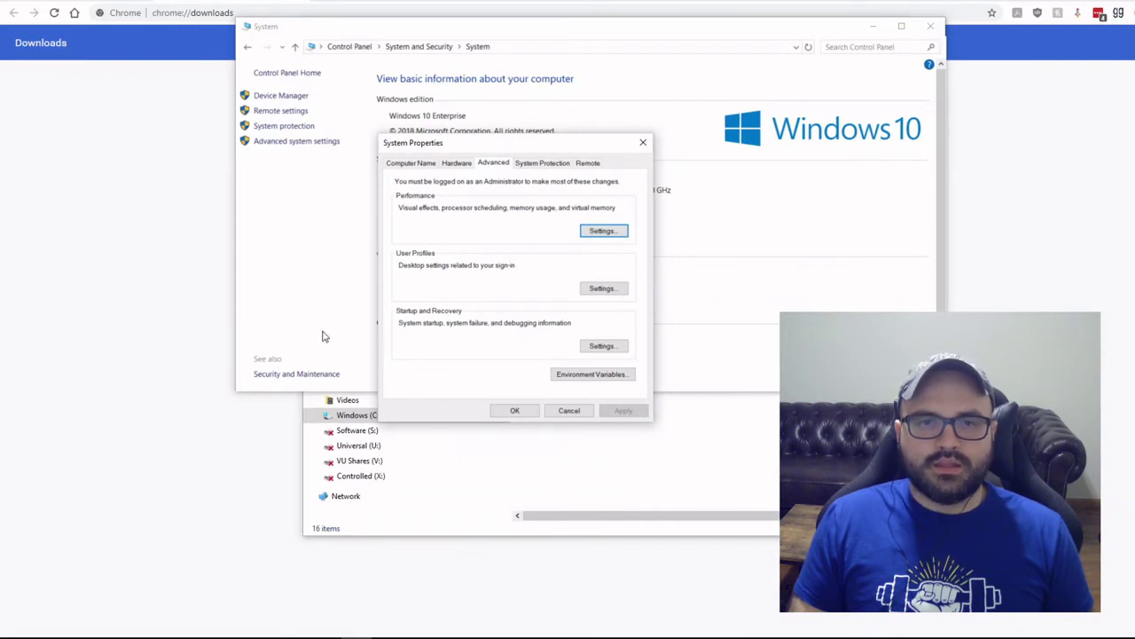
Open Environment Variables, then move and enlarge the window to show more rows.
click(588, 378)
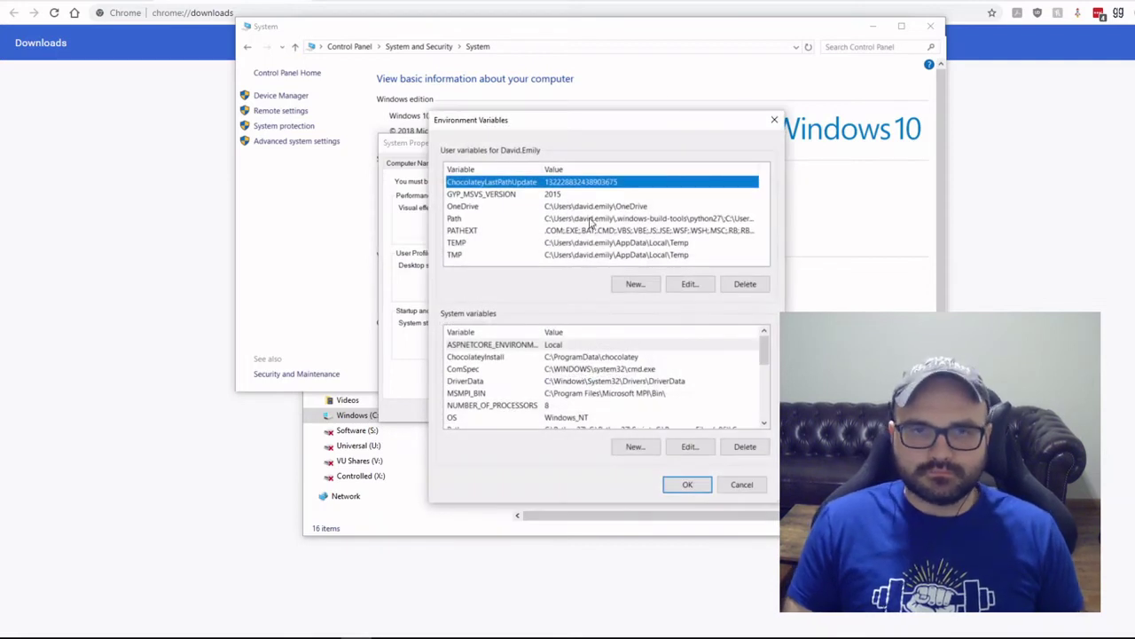
drag(581, 126, 545, 29)
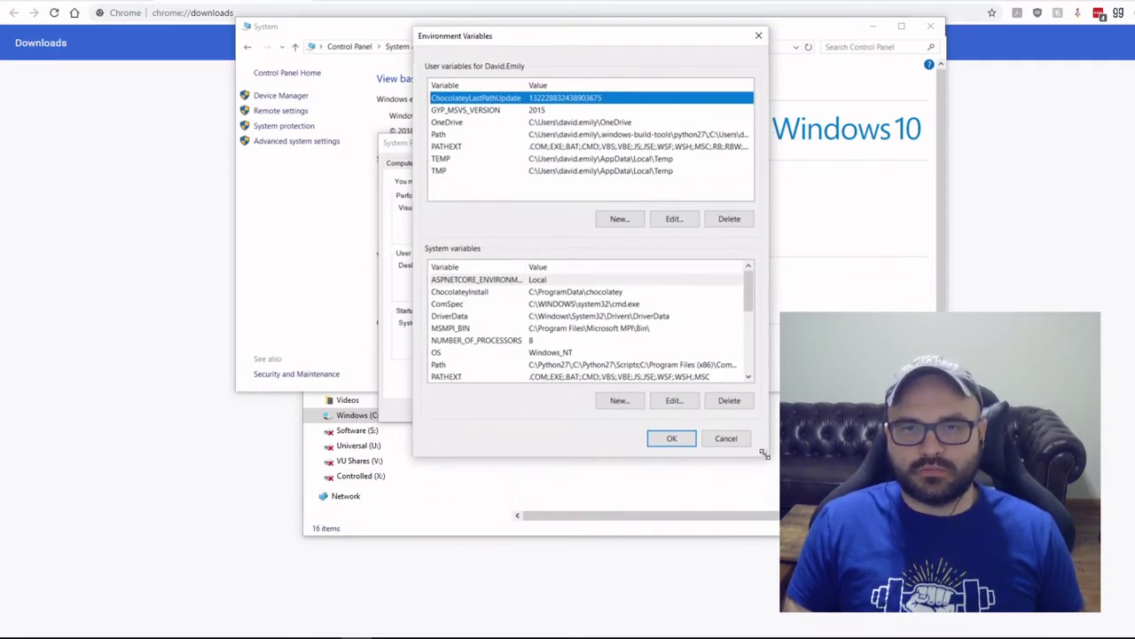
drag(765, 455, 779, 543)
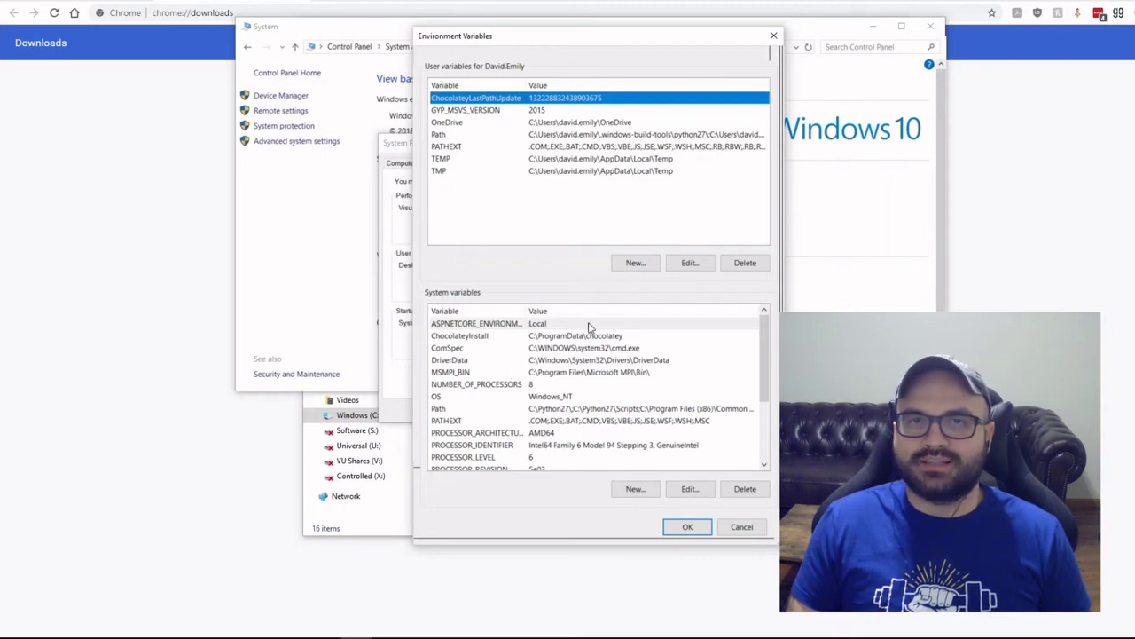
Edit the system Path variable and scroll to the bottom of its folder list.
click(457, 410)
click(695, 491)
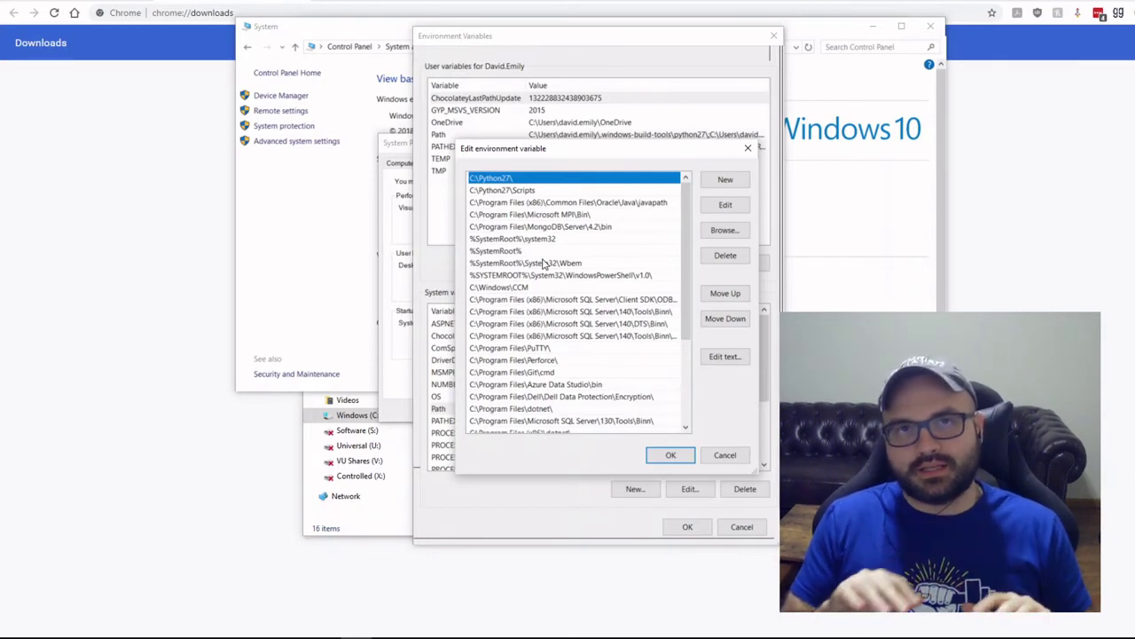
scroll(544, 263, down, 4)
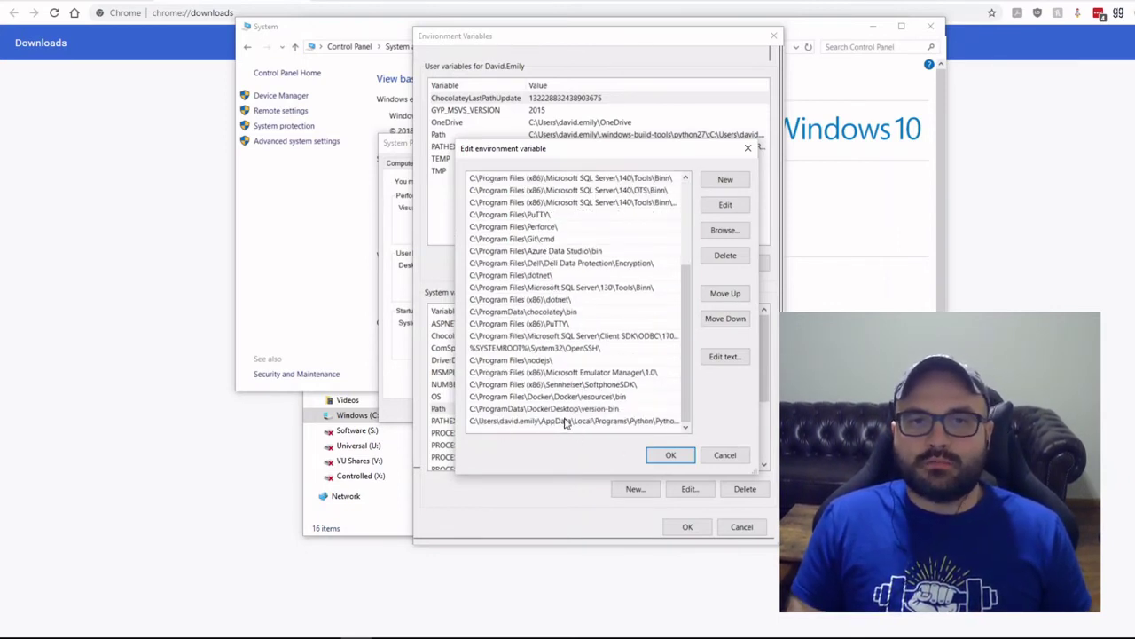
scroll(564, 424, up, 1)
scroll(567, 418, down, 1)
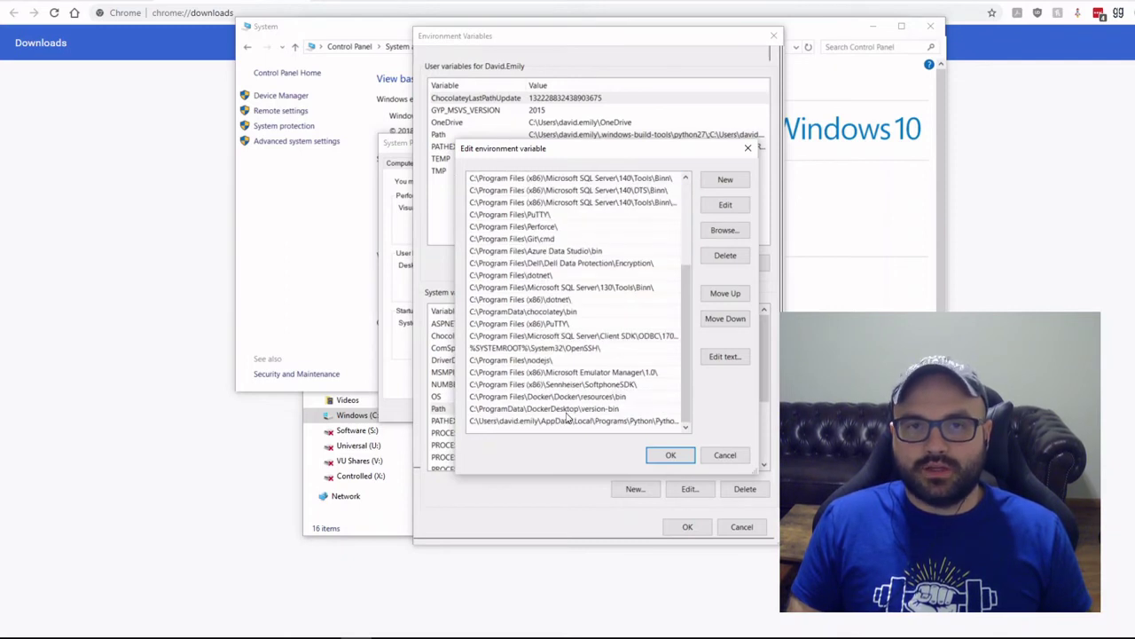
Add the pasted Python39 folder path as a new Path entry and save the list.
click(727, 182)
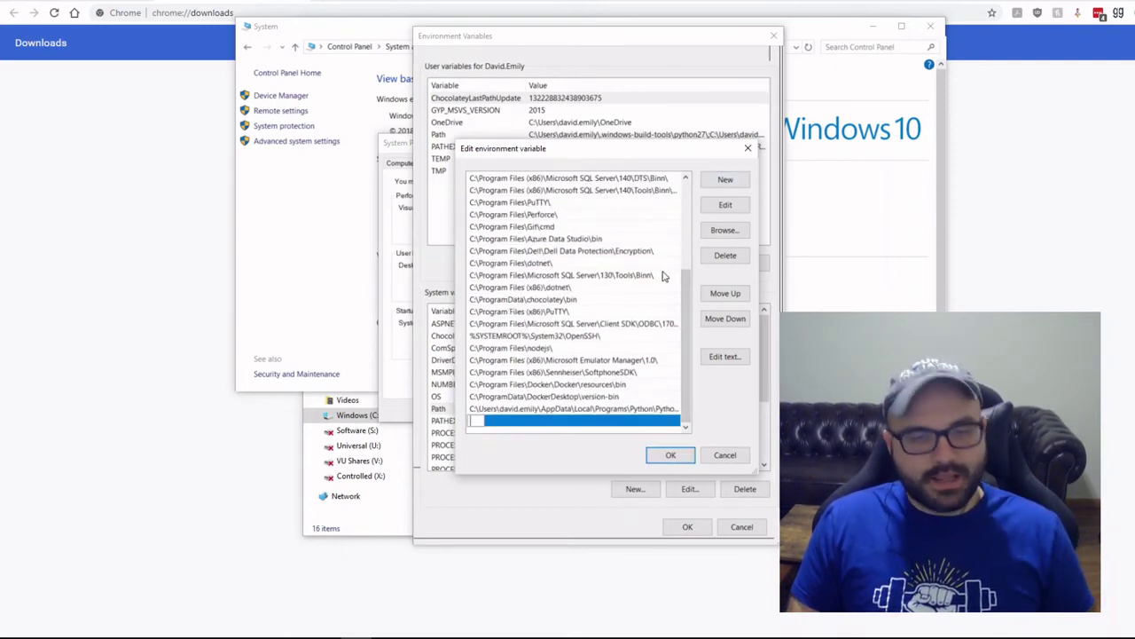
text(C:\Users\david.emily\AppData\Local\Programs\Python\Python38)
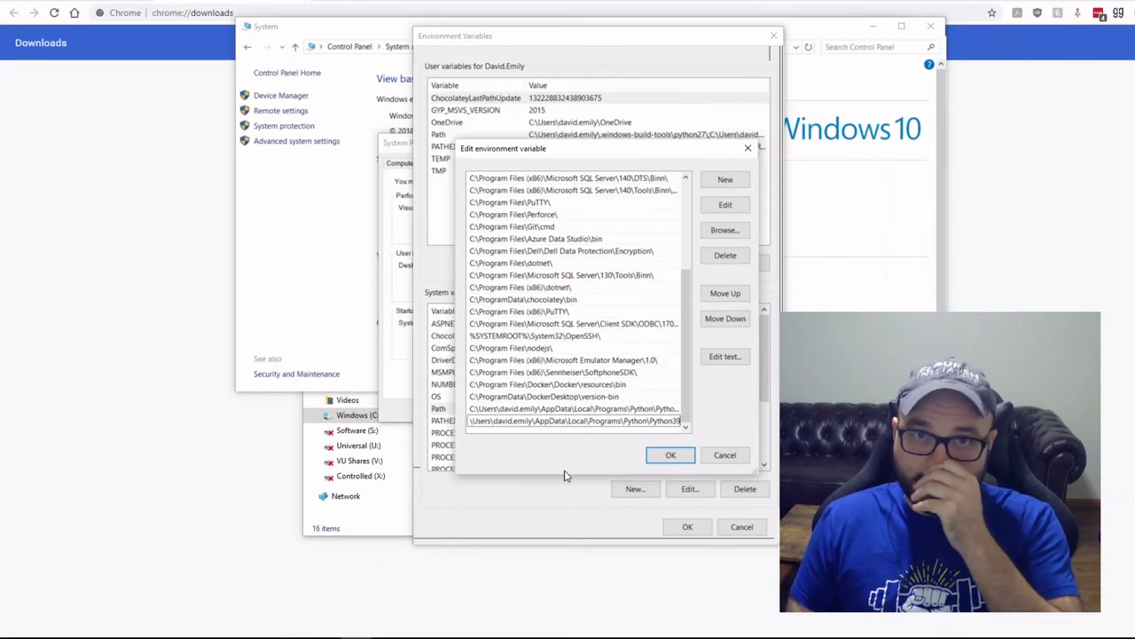
key(Home)
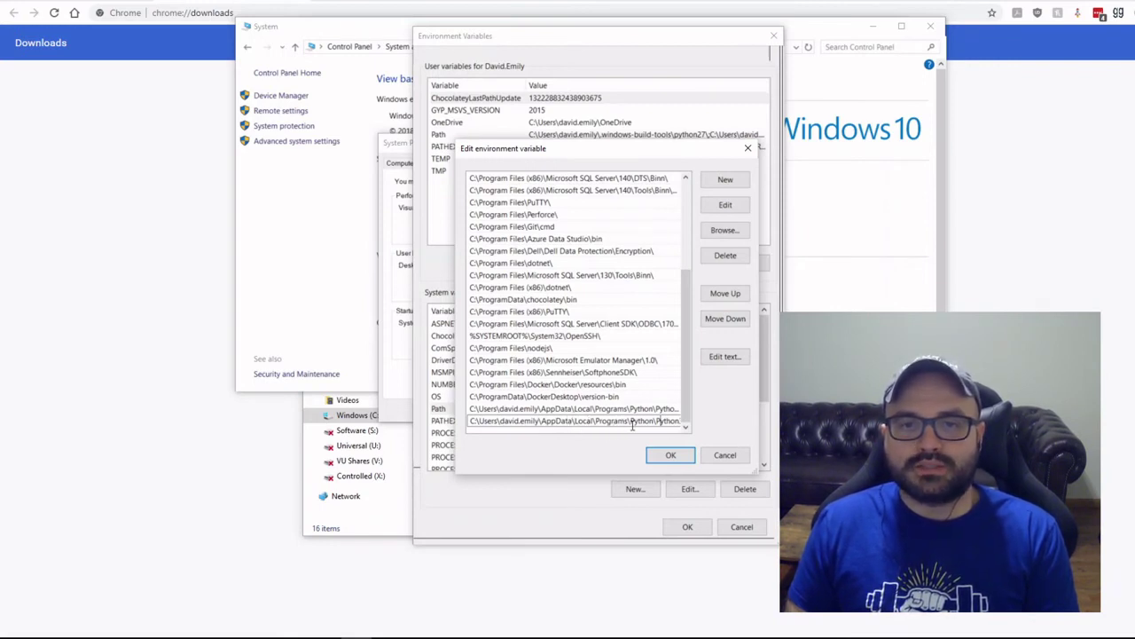
key(End)
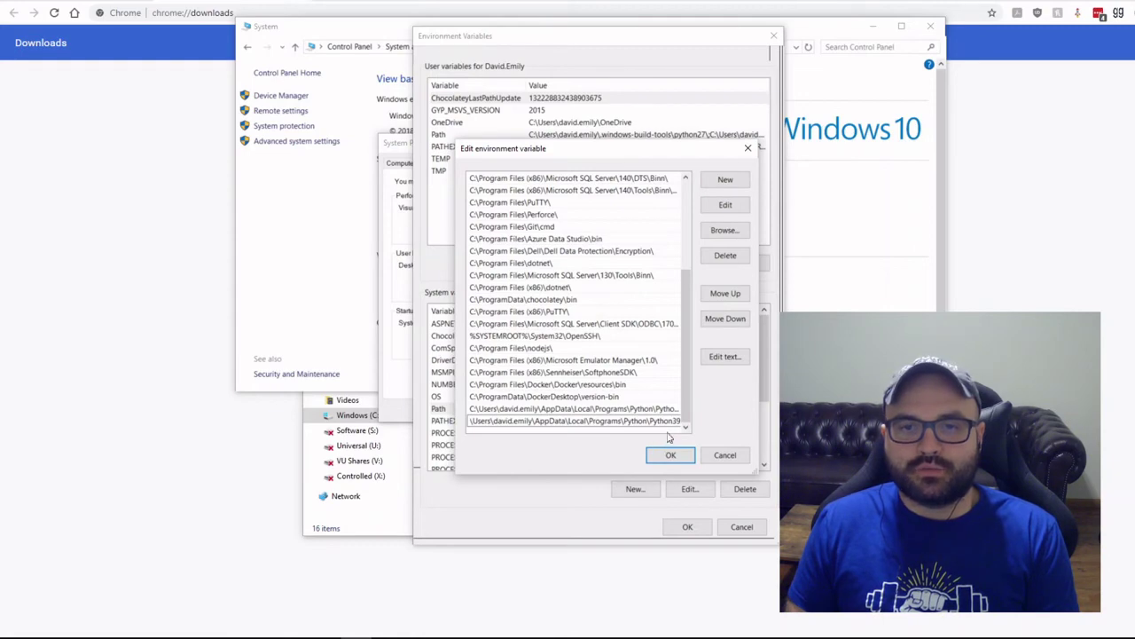
click(671, 458)
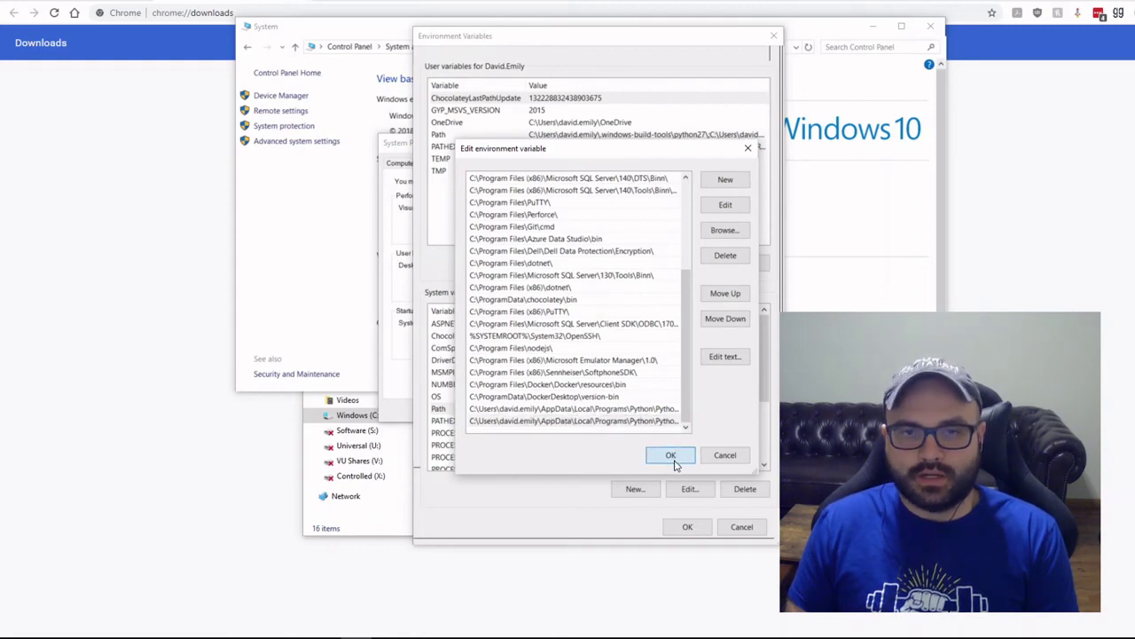
Reopen the system Path to confirm the Python39 entry, then close it unchanged.
double_click(571, 409)
scroll(612, 355, down, 5)
click(623, 409)
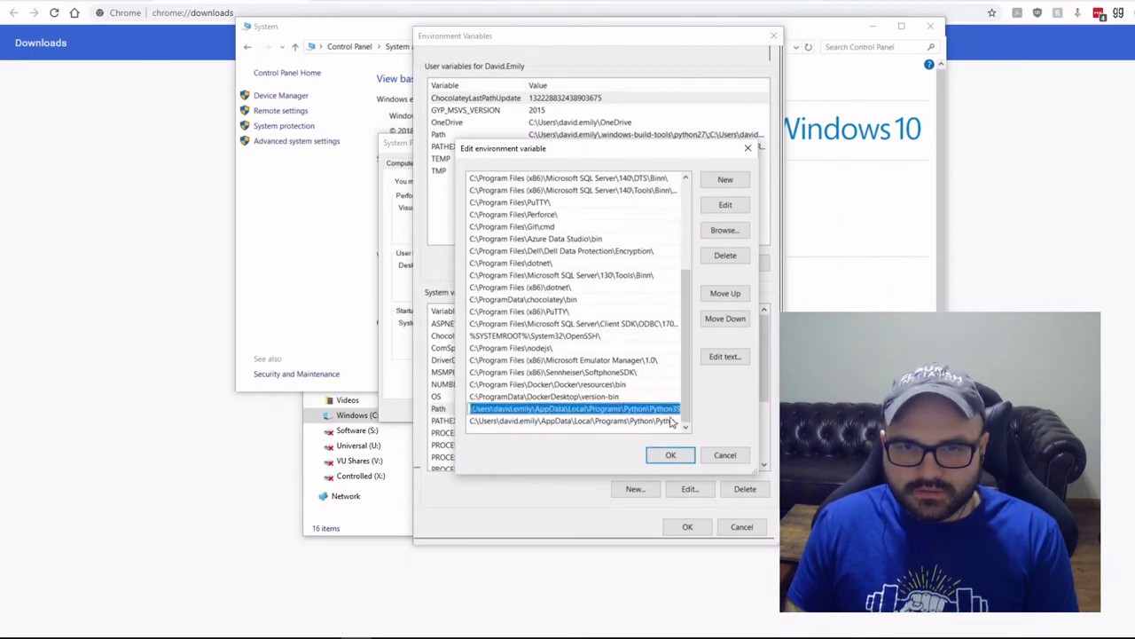
click(726, 456)
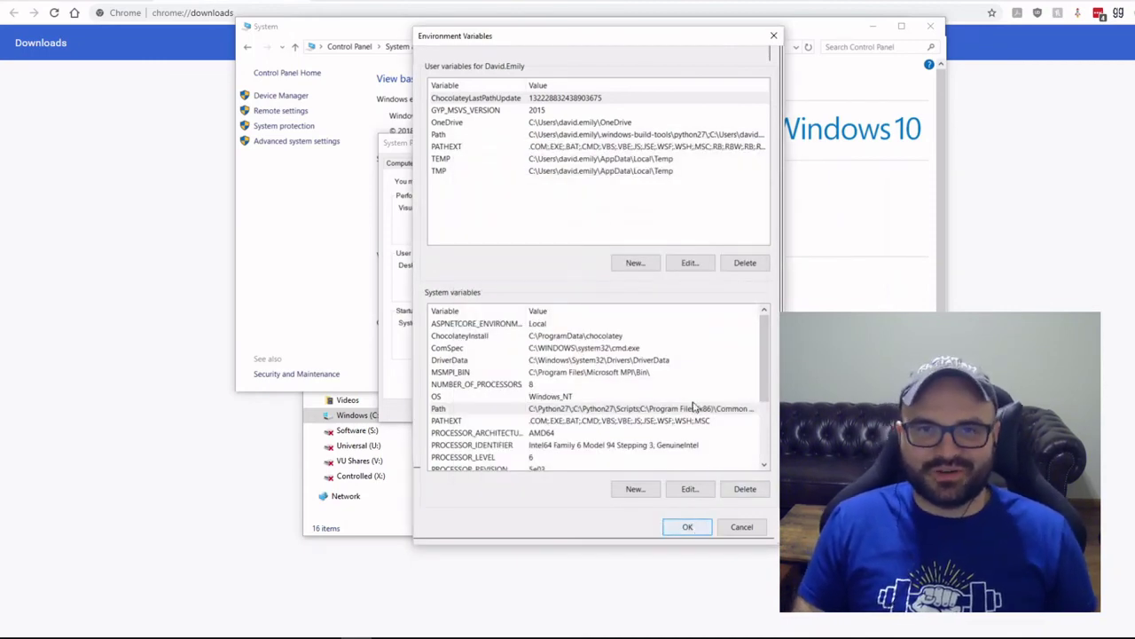
Close the settings dialogs, launch Command Prompt via 'cmd' and run python --version.
click(687, 527)
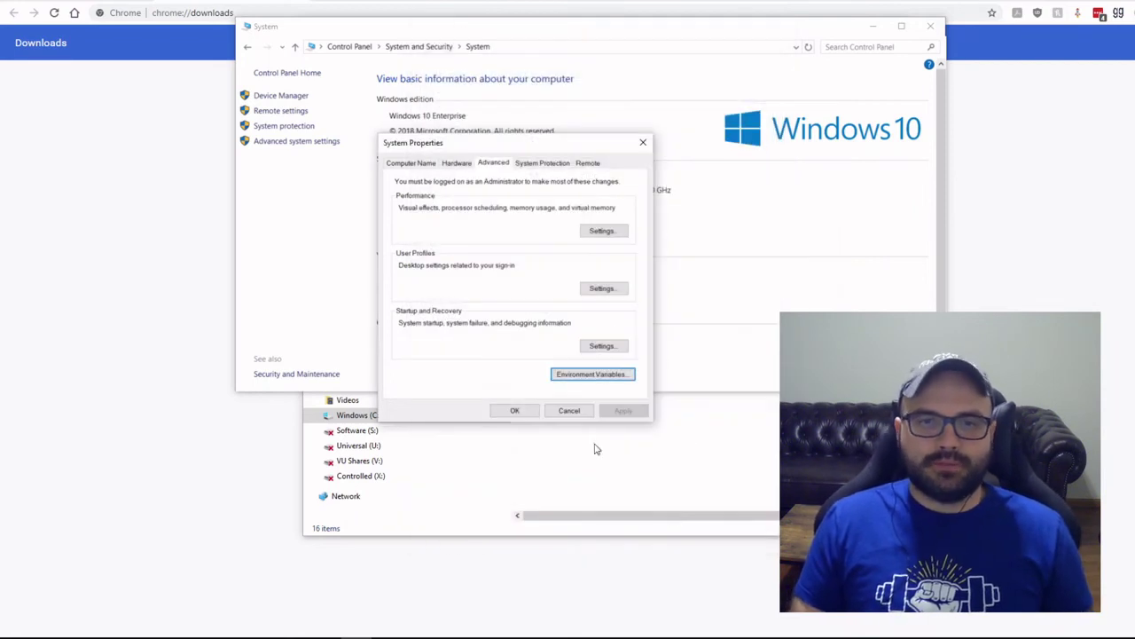
click(515, 411)
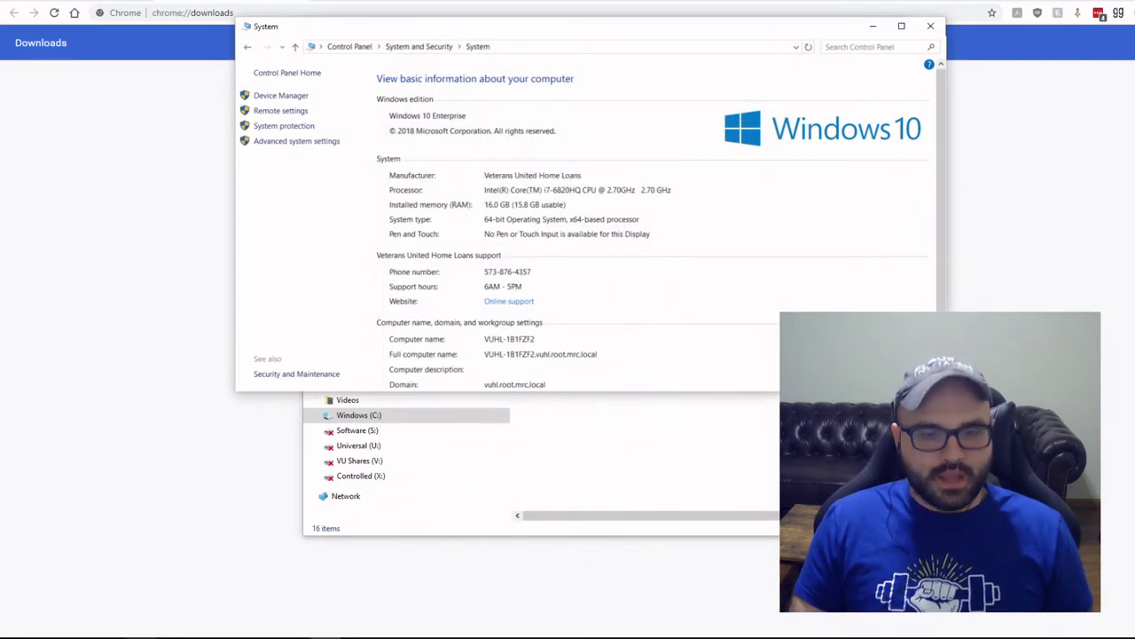
click(9, 625)
text(cmd)
key(Return)
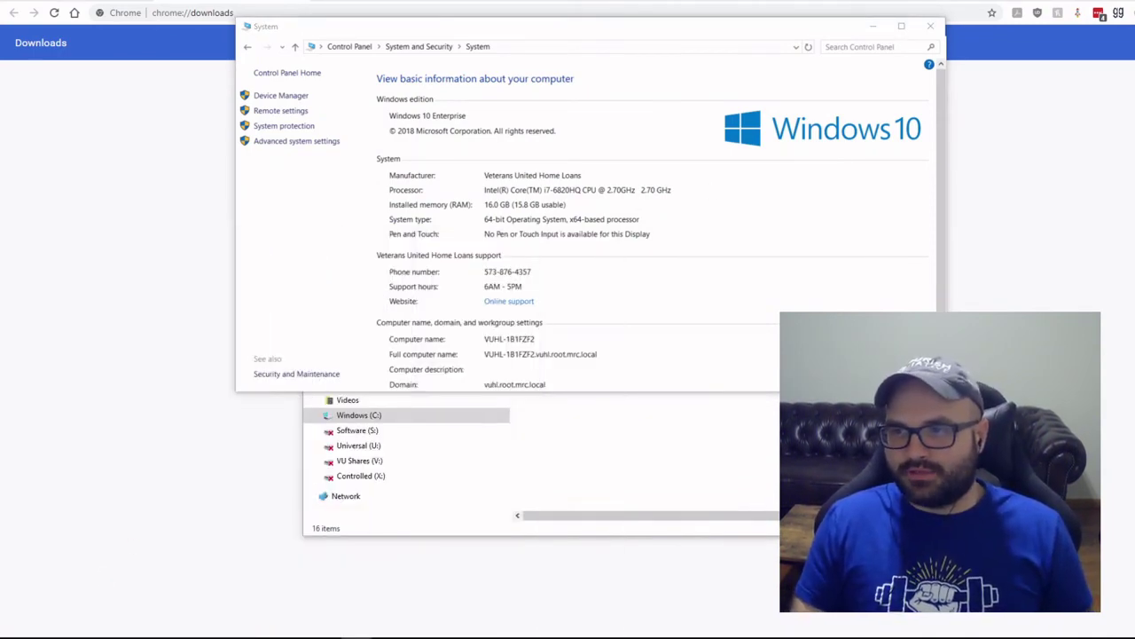
text(python --version)
key(Return)
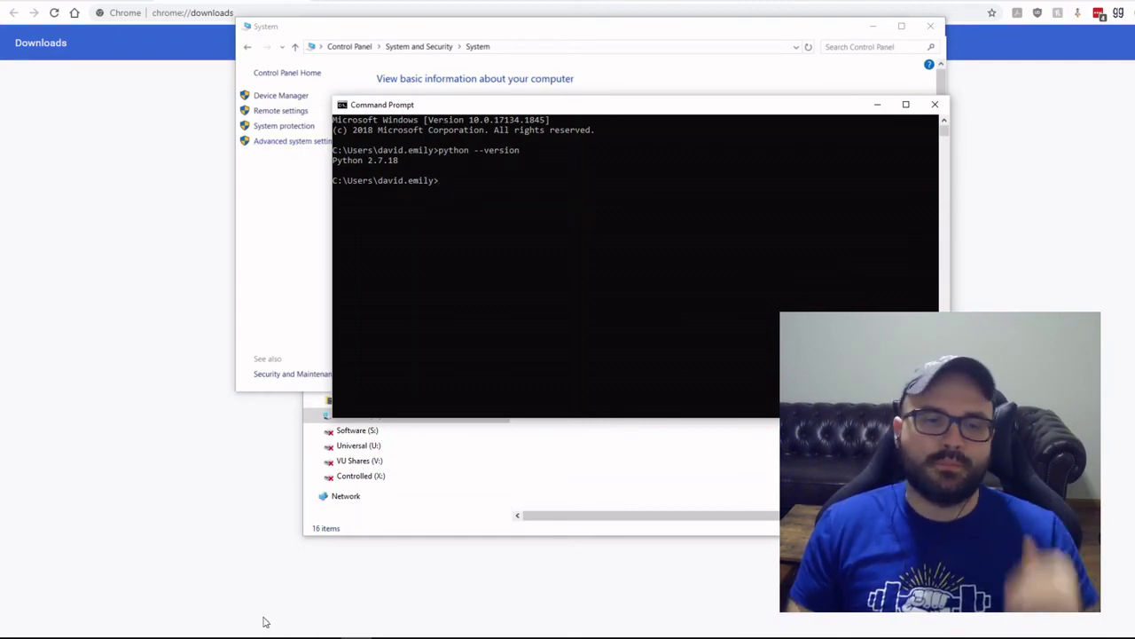
In the Python39 Explorer window, rename python.exe to python3.exe.
mouse_move(293, 636)
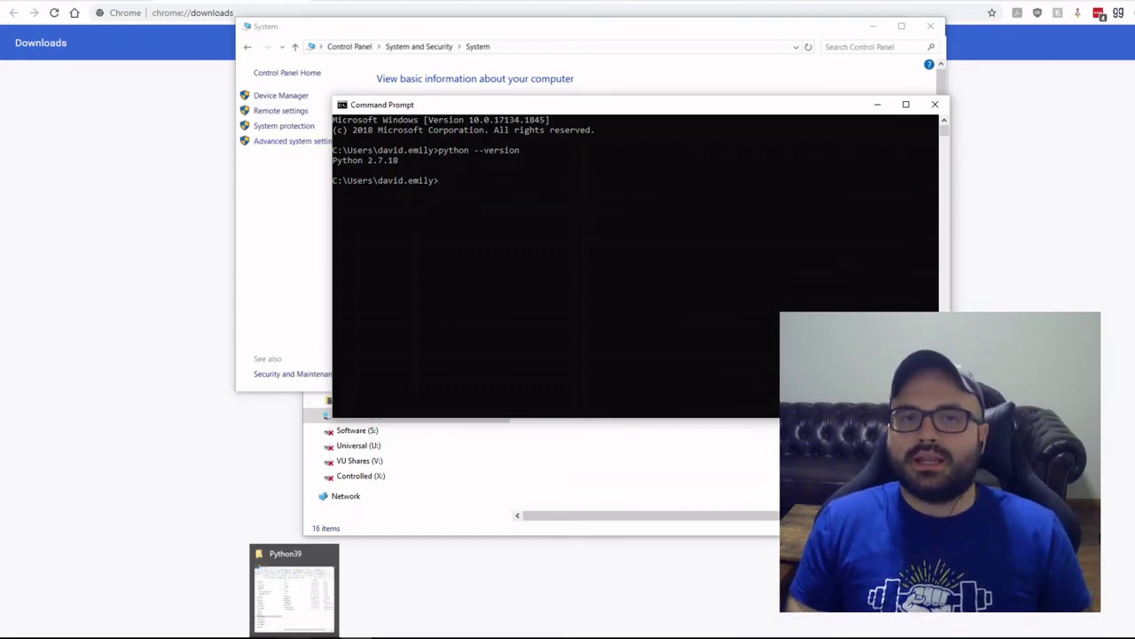
click(294, 637)
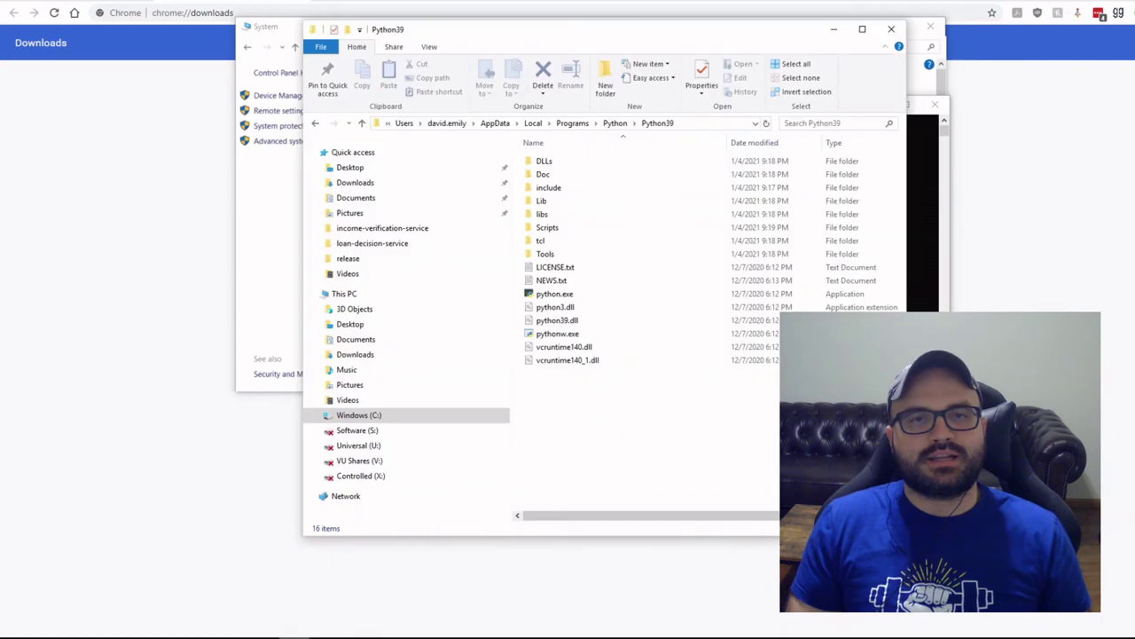
right_click(565, 297)
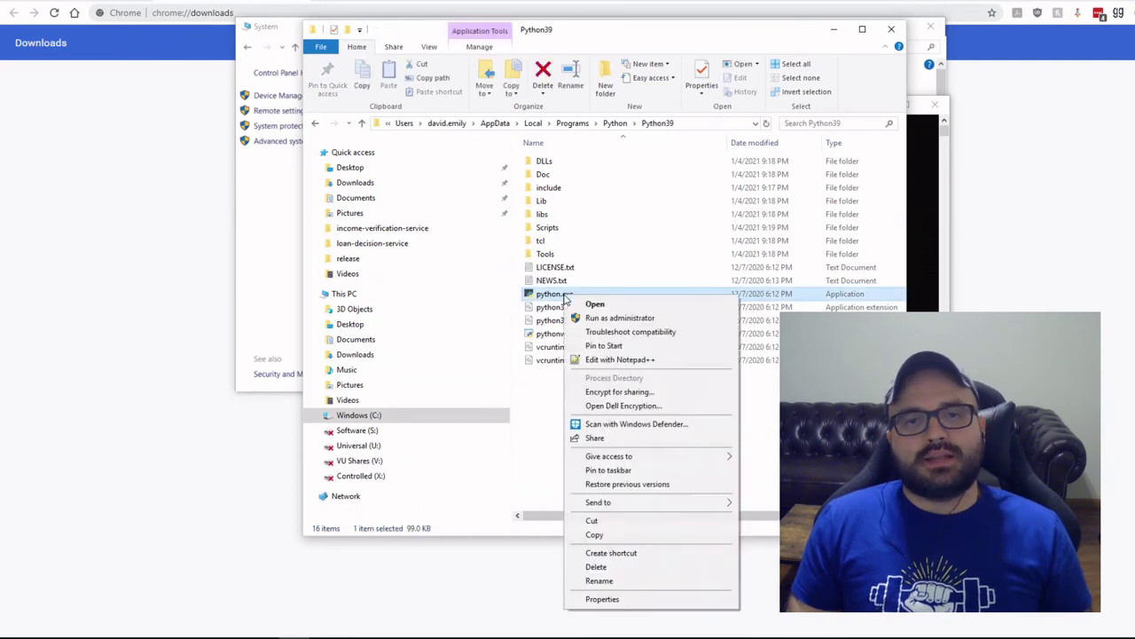
click(618, 582)
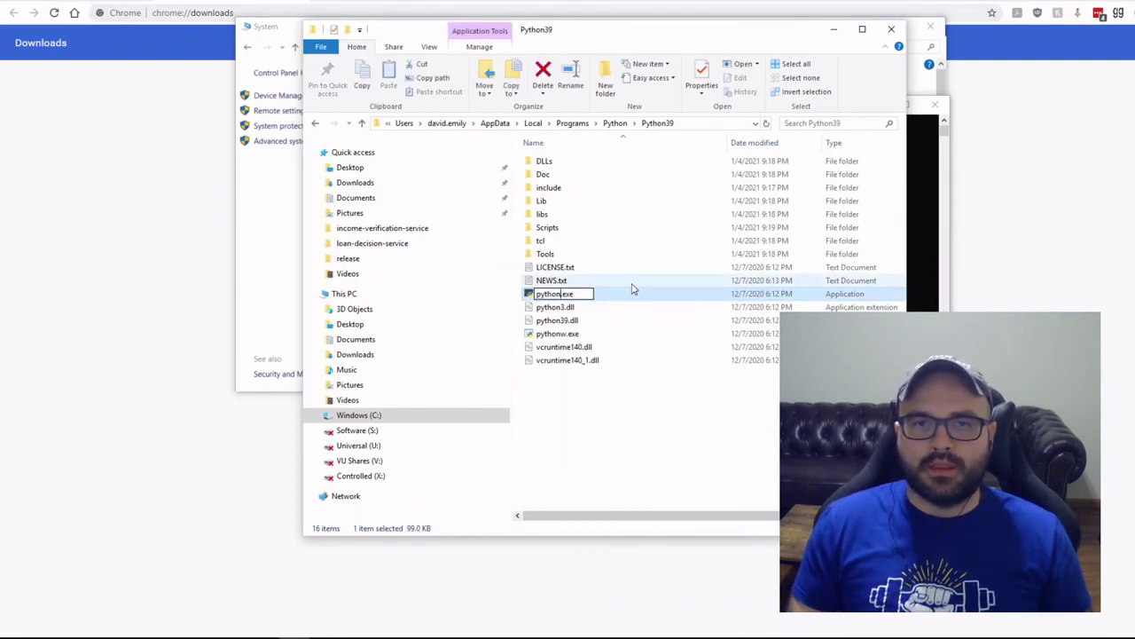
text(3)
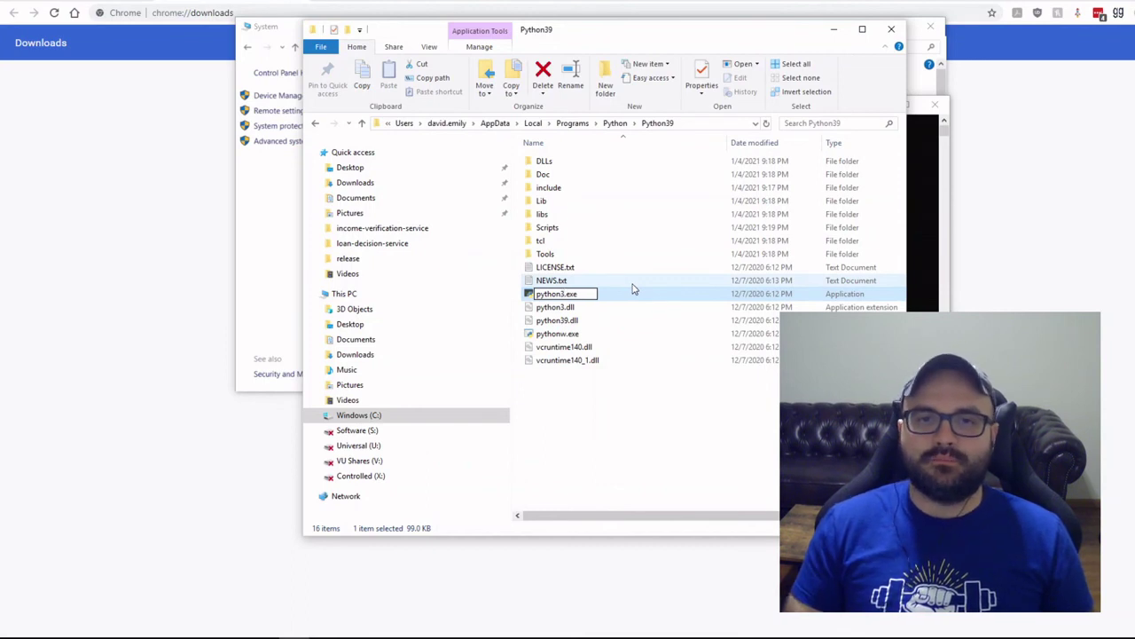
key(Return)
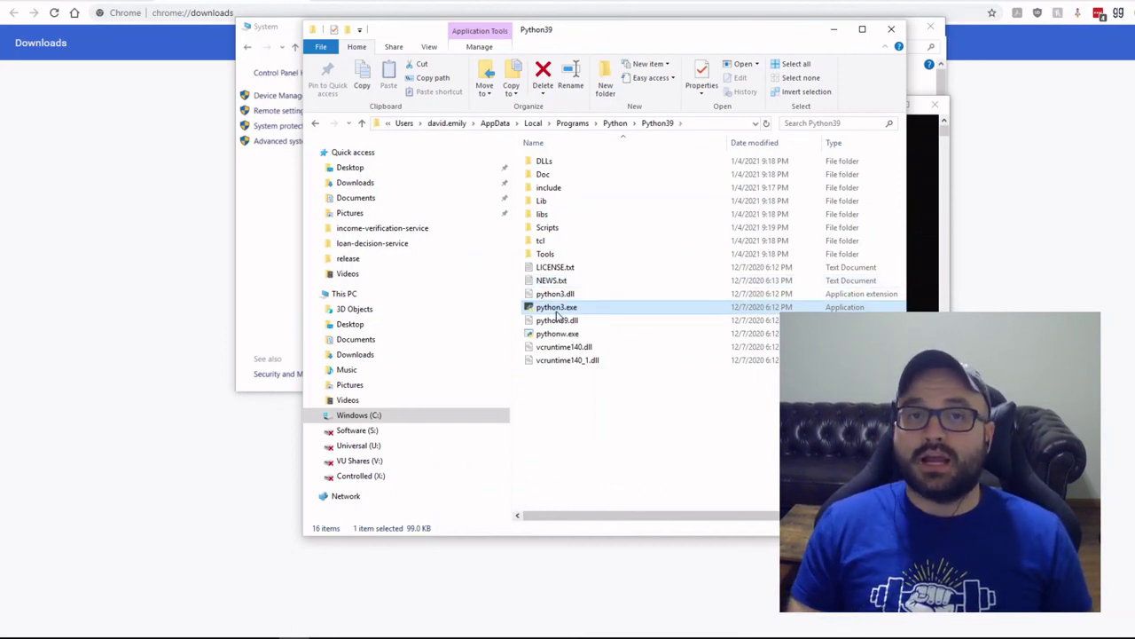
Run python3 --version in Command Prompt, which reports Python 3.9.1.
click(923, 306)
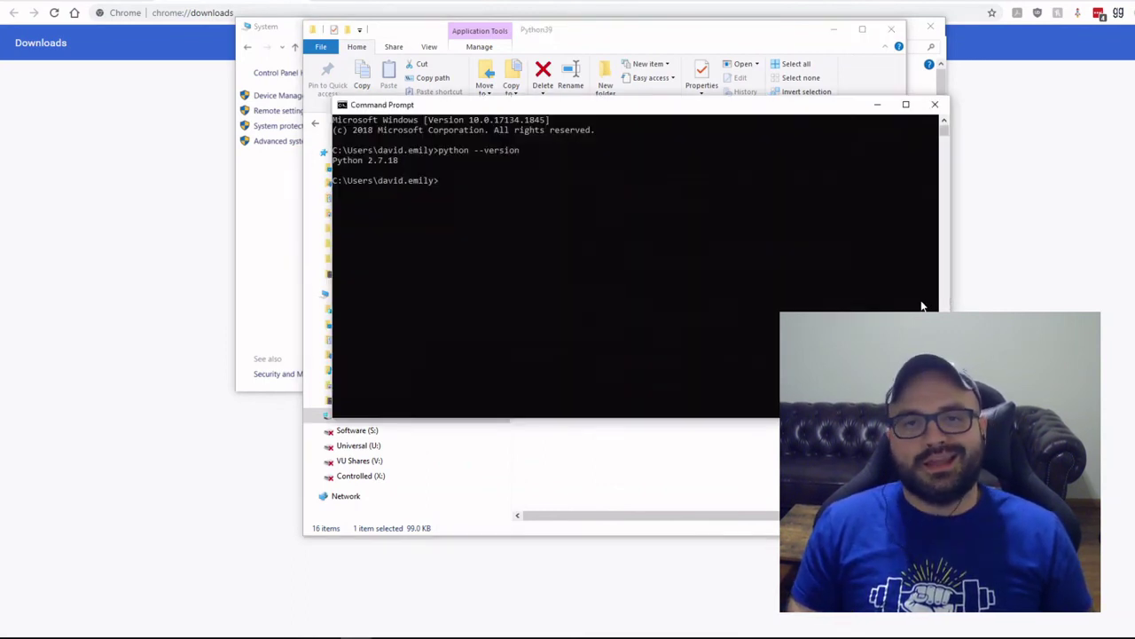
key(Up)
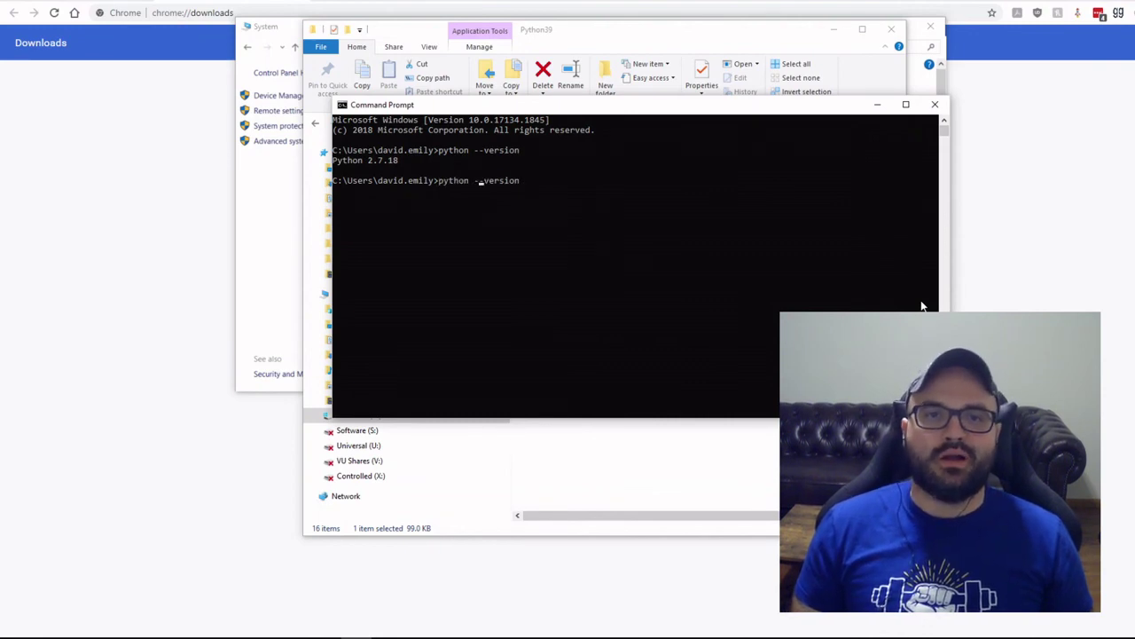
text(3)
key(Return)
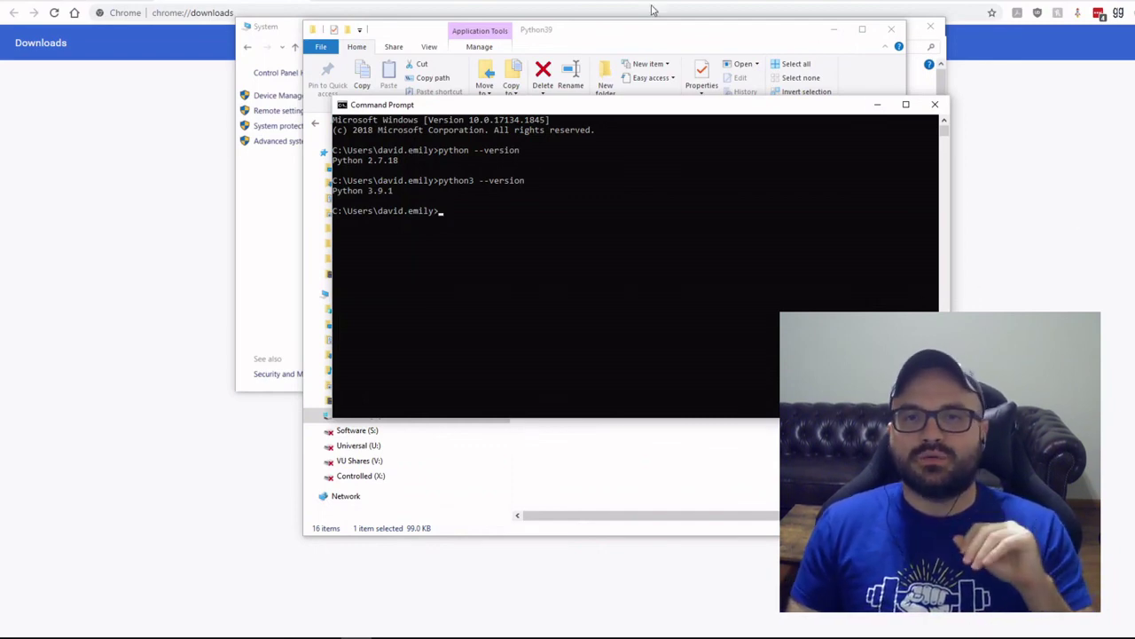
click(658, 34)
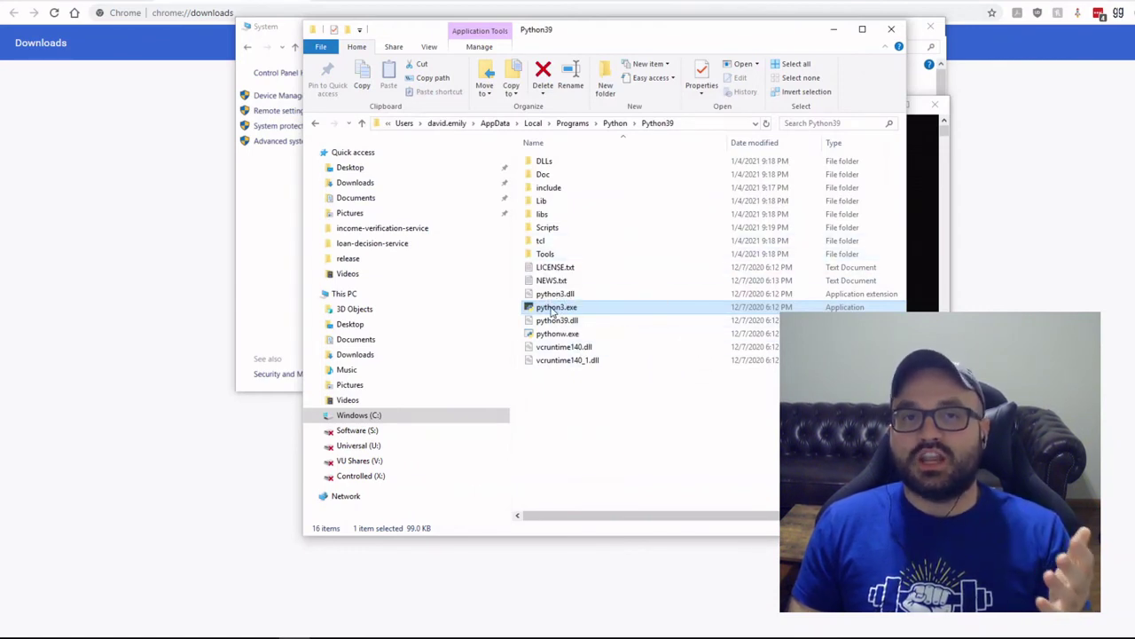
click(927, 279)
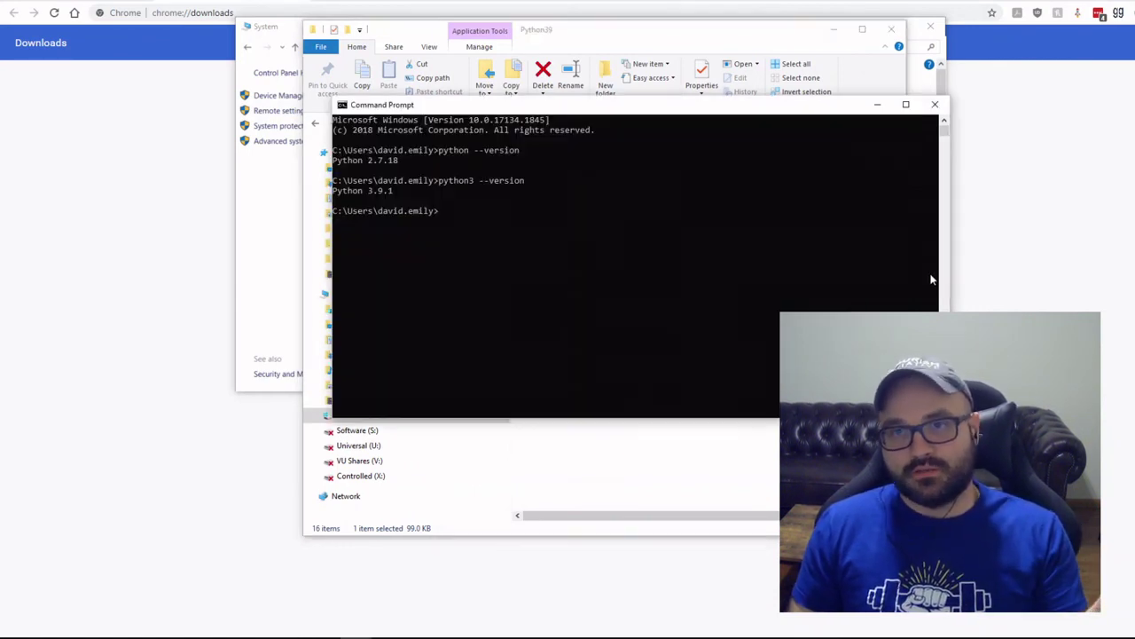